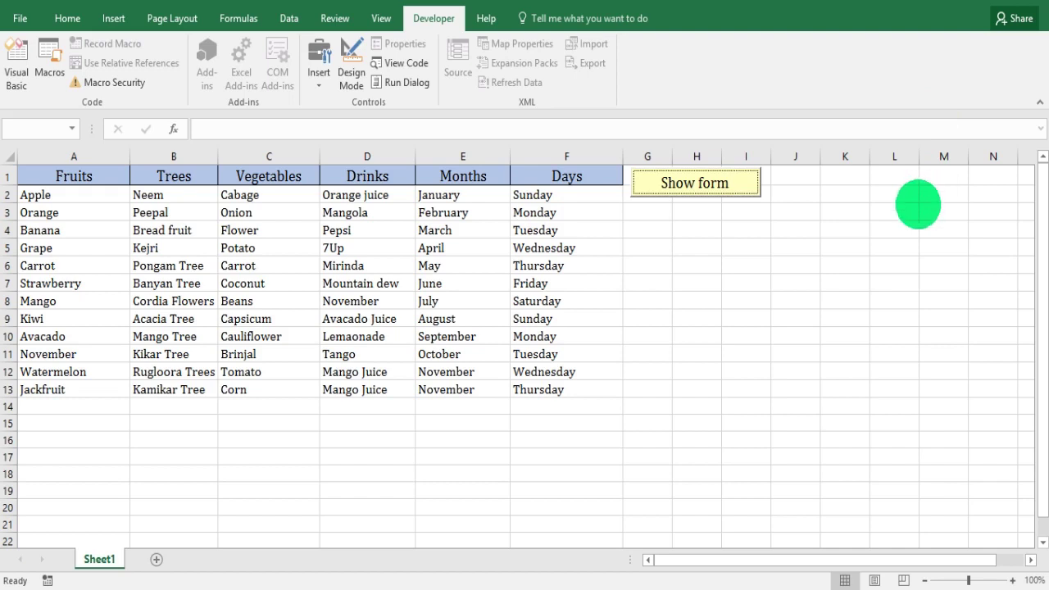
Show UserForm1 from the sheet's Show form button and move it aside to reveal the data columns.
click(501, 461)
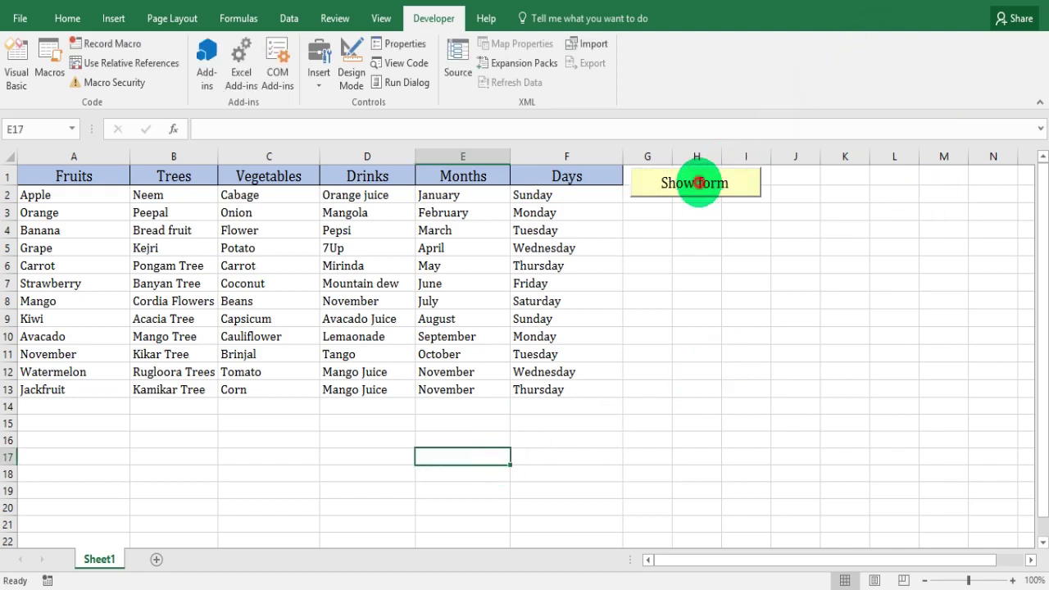
click(698, 183)
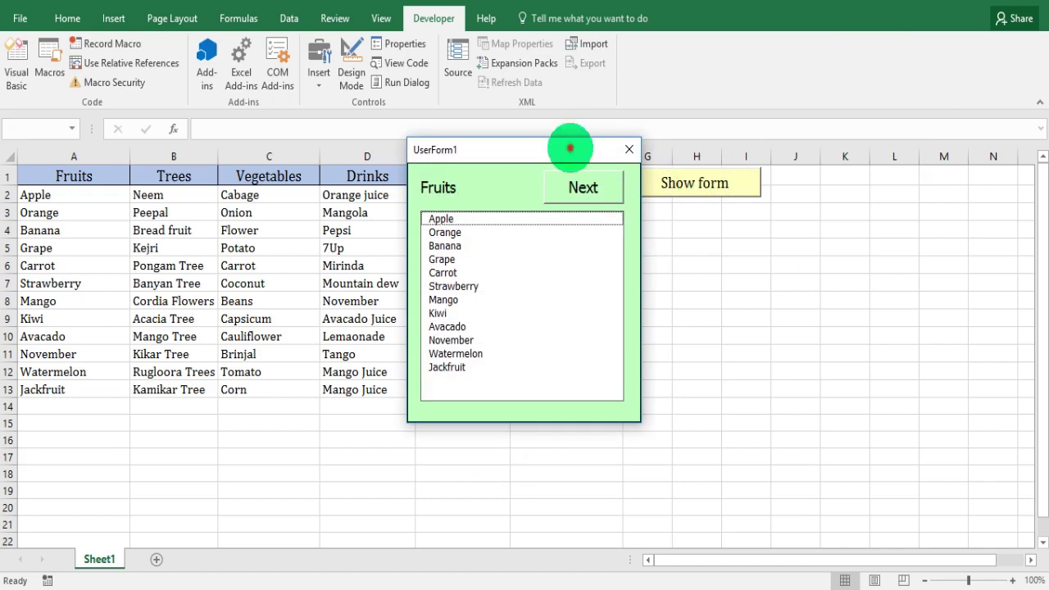
drag(569, 149, 752, 211)
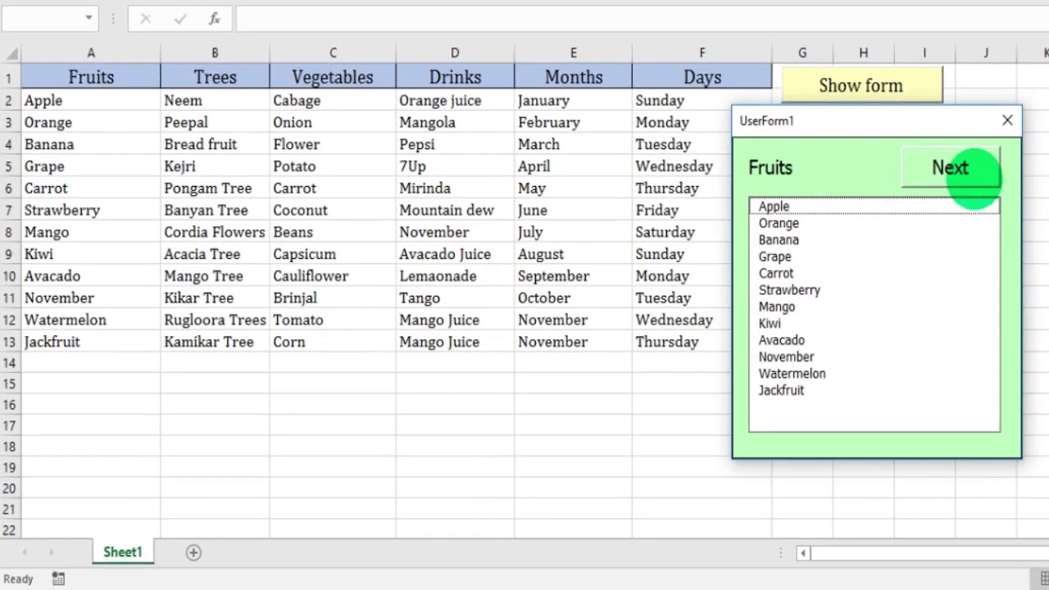
Step the form through Trees, Vegetables, Drinks, Months and Days, wrapping back to Fruits.
click(974, 179)
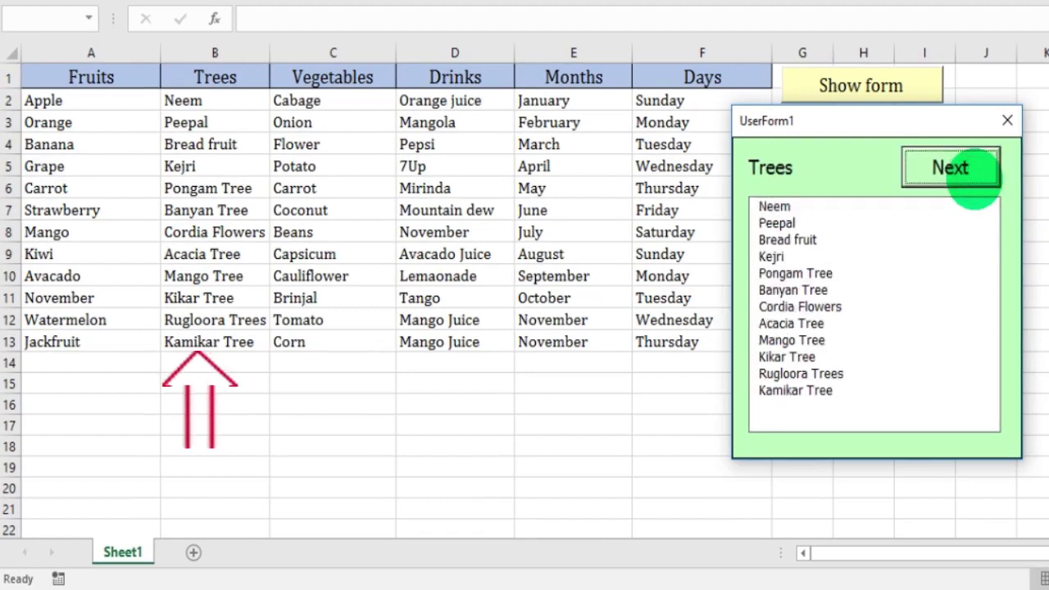
click(975, 172)
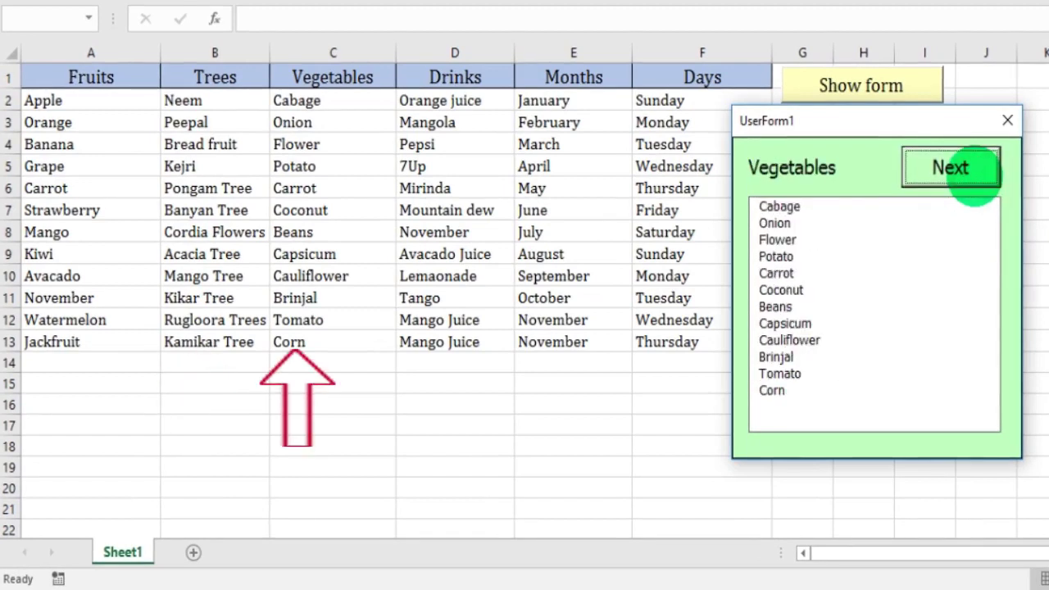
click(975, 172)
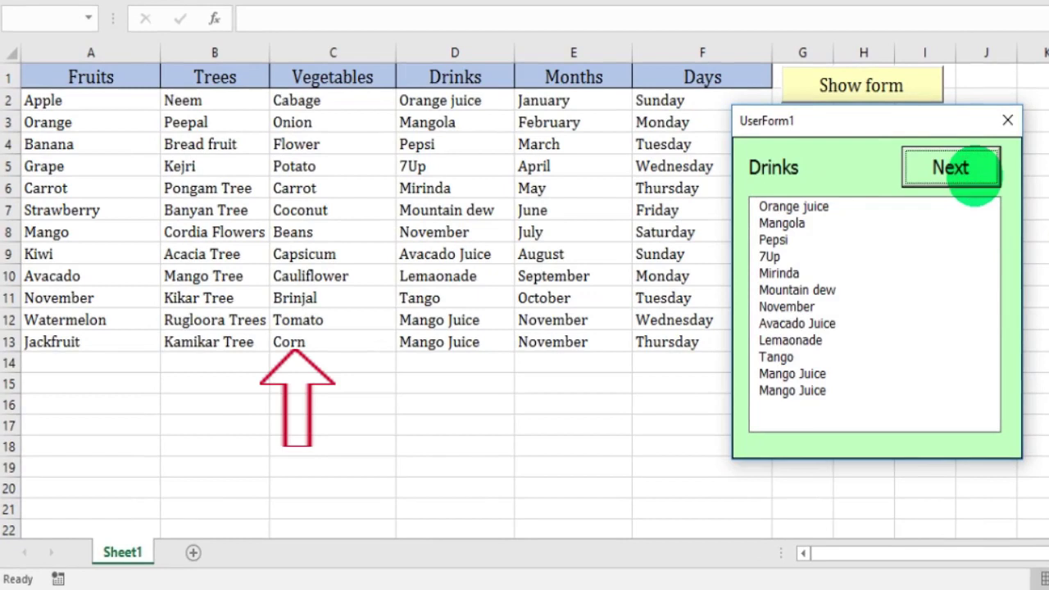
click(975, 172)
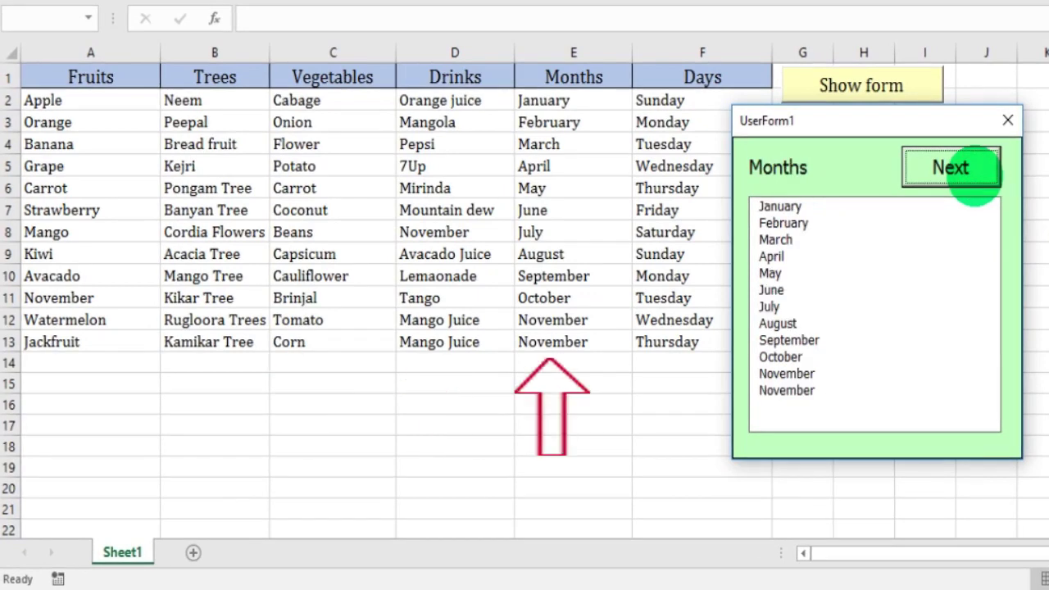
click(975, 174)
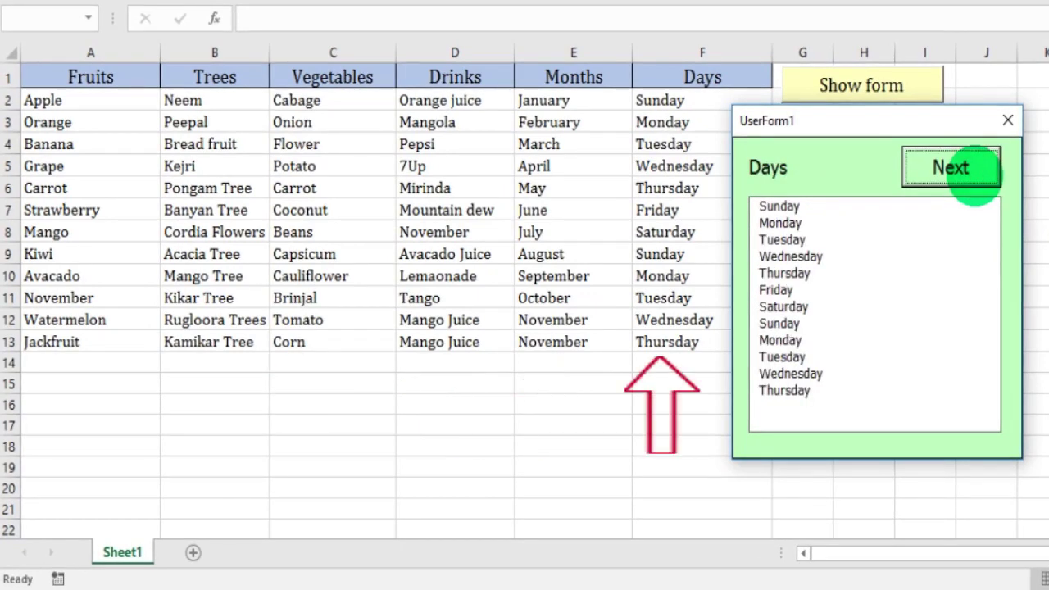
click(975, 173)
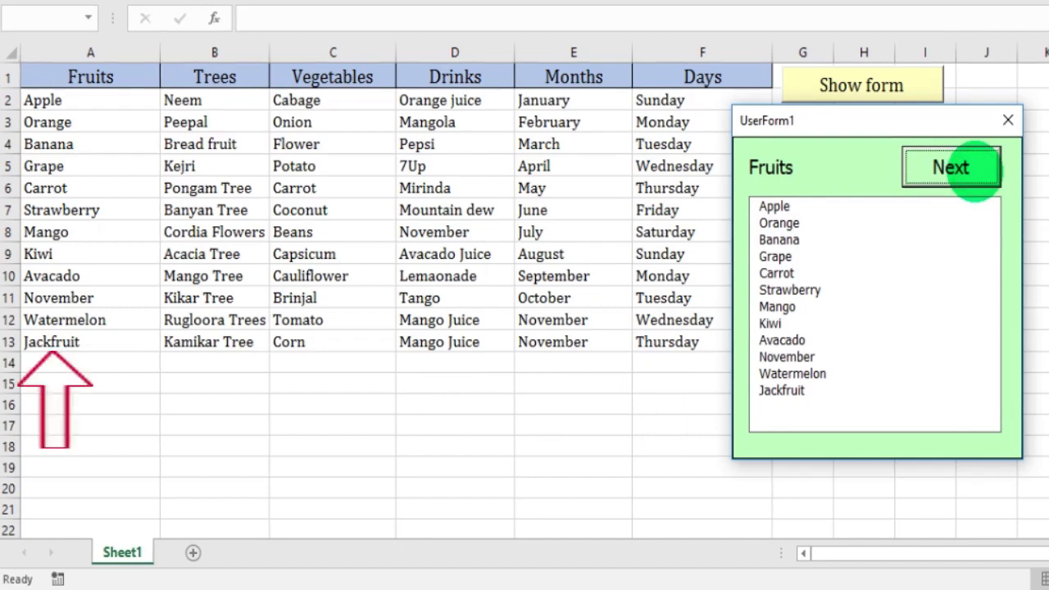
Cycle a second round through Trees, Vegetables, Drinks, Months, Days, Fruits and on to Trees.
click(974, 173)
click(975, 174)
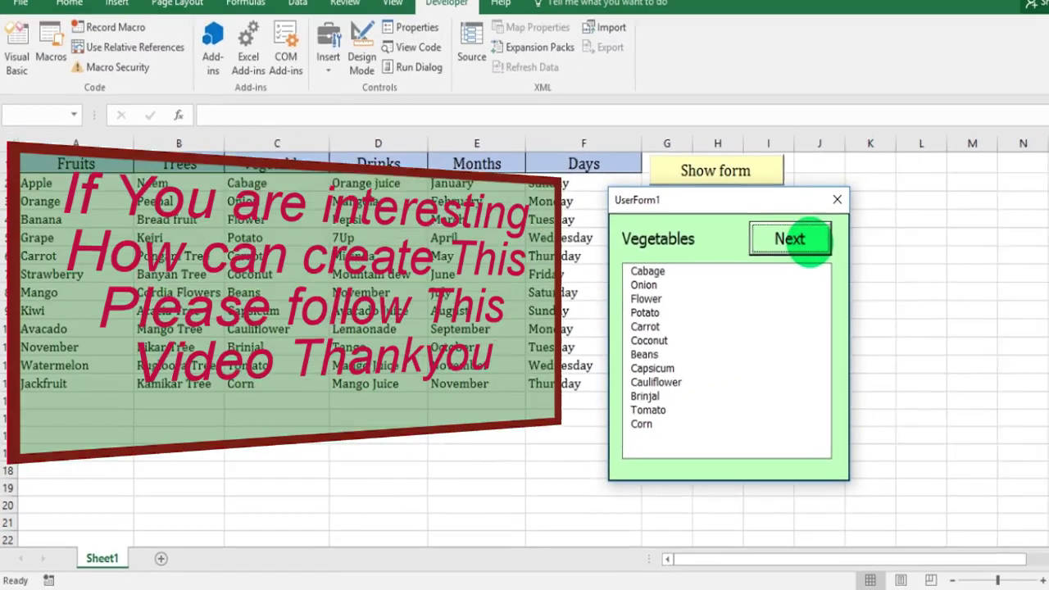
click(774, 250)
click(777, 251)
click(782, 251)
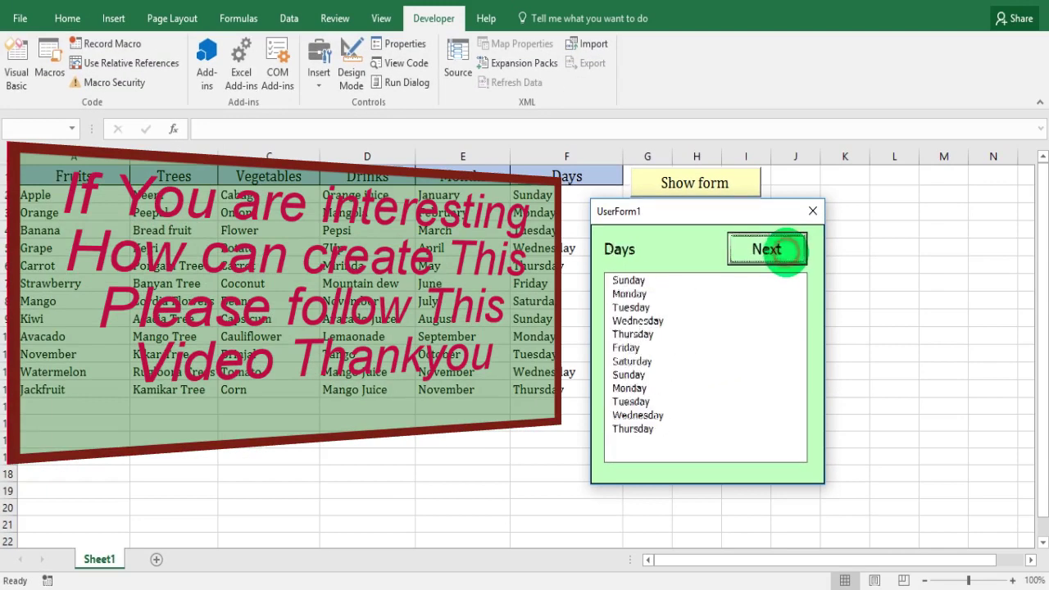
click(783, 251)
click(786, 250)
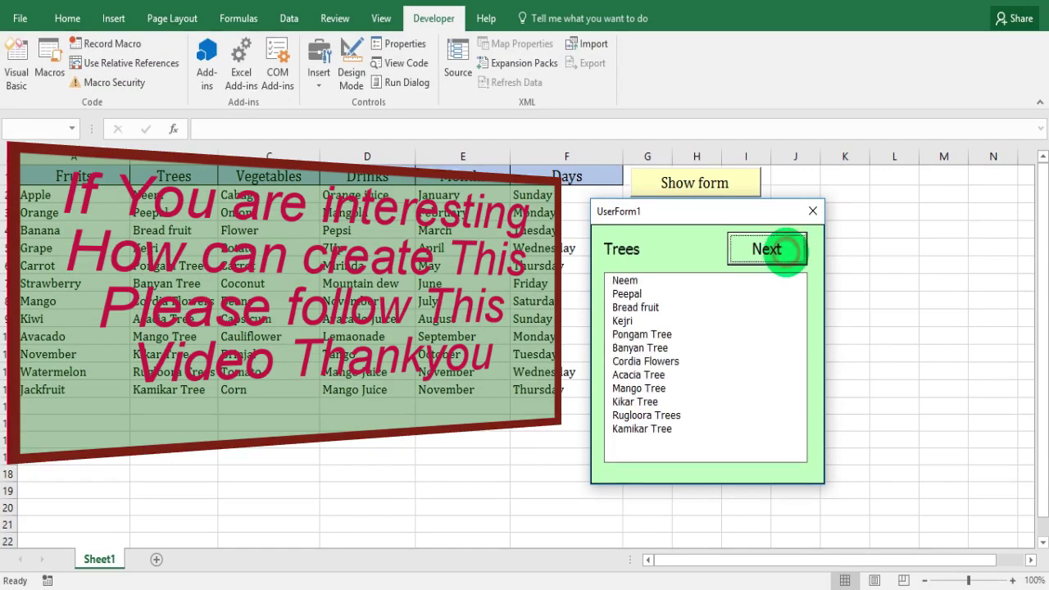
Advance the form to Vegetables, then select the Fruits, Trees, Vegetables, Drinks, Months and Days columns in turn.
click(786, 250)
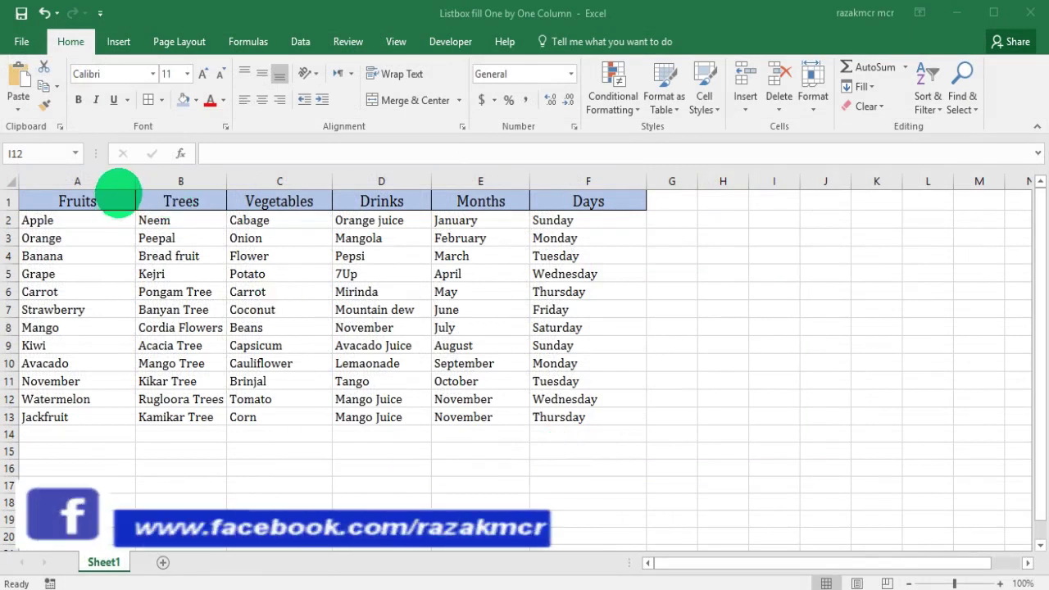
click(112, 221)
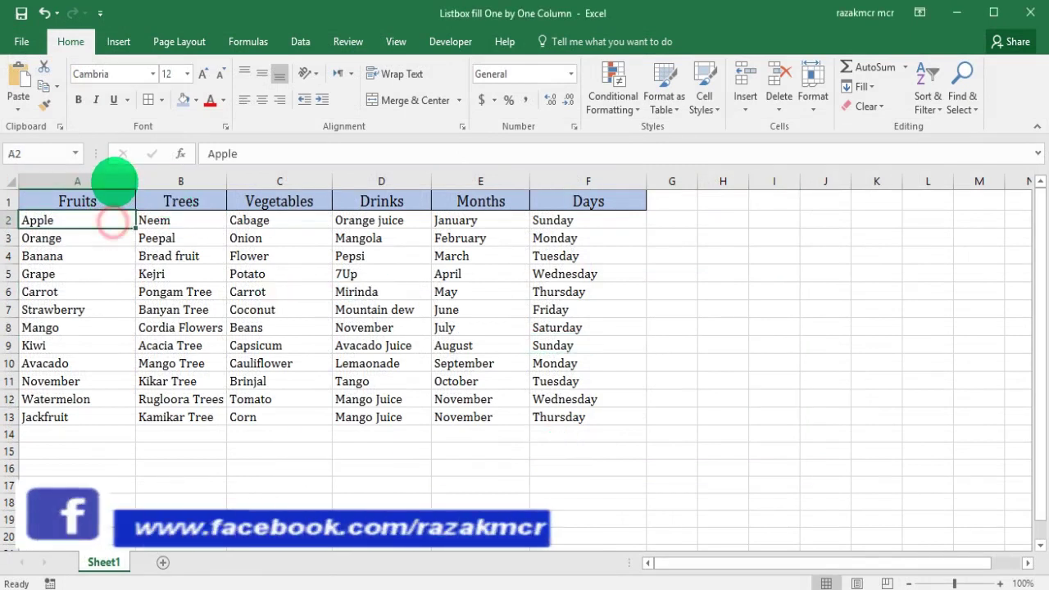
click(115, 180)
click(176, 180)
click(268, 179)
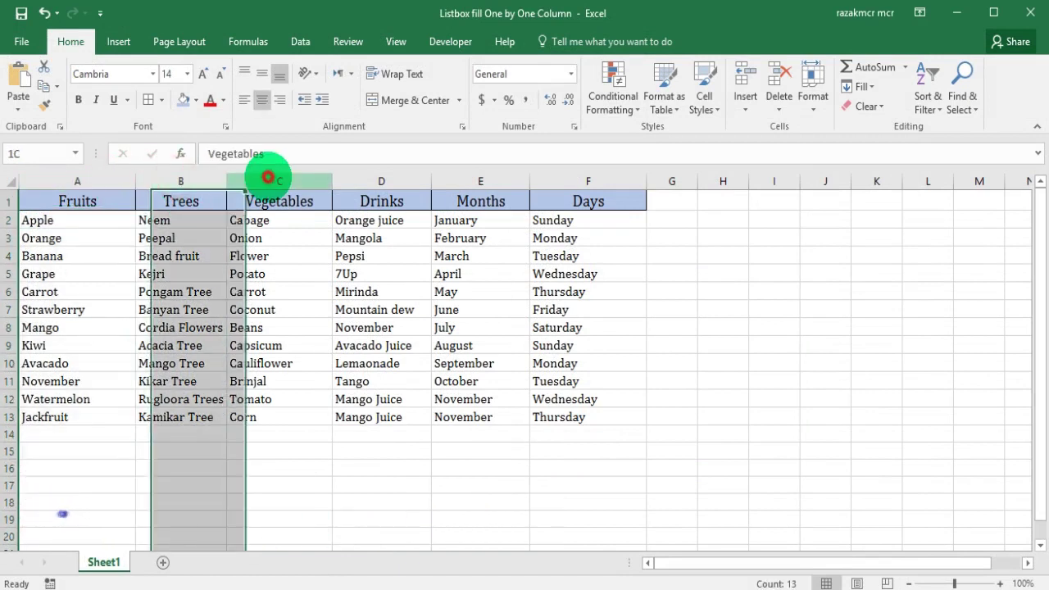
click(384, 180)
click(485, 180)
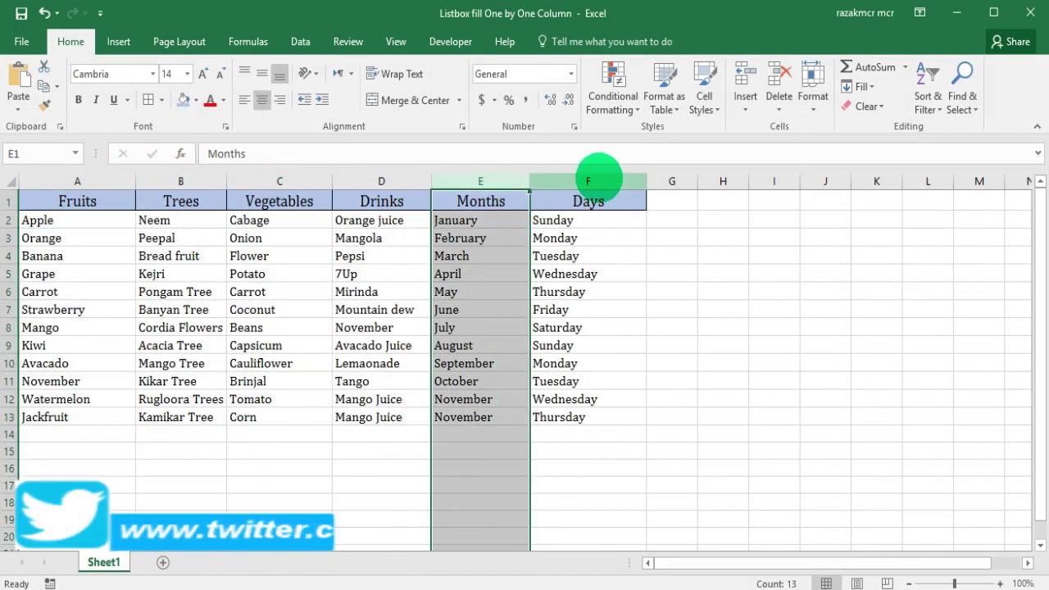
click(588, 181)
click(722, 218)
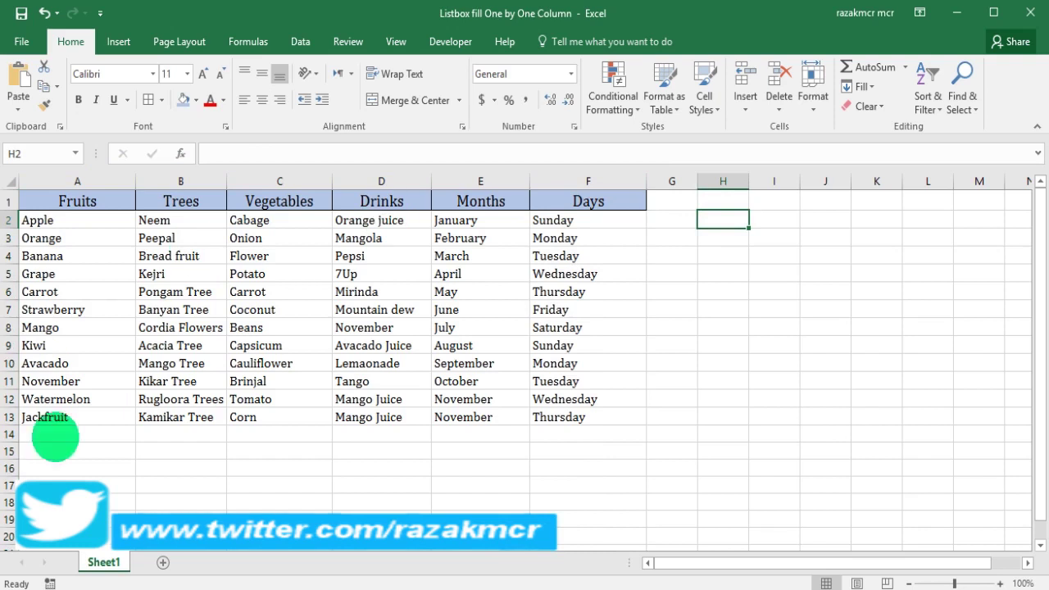
Close the user form and show the Developer tab.
click(54, 436)
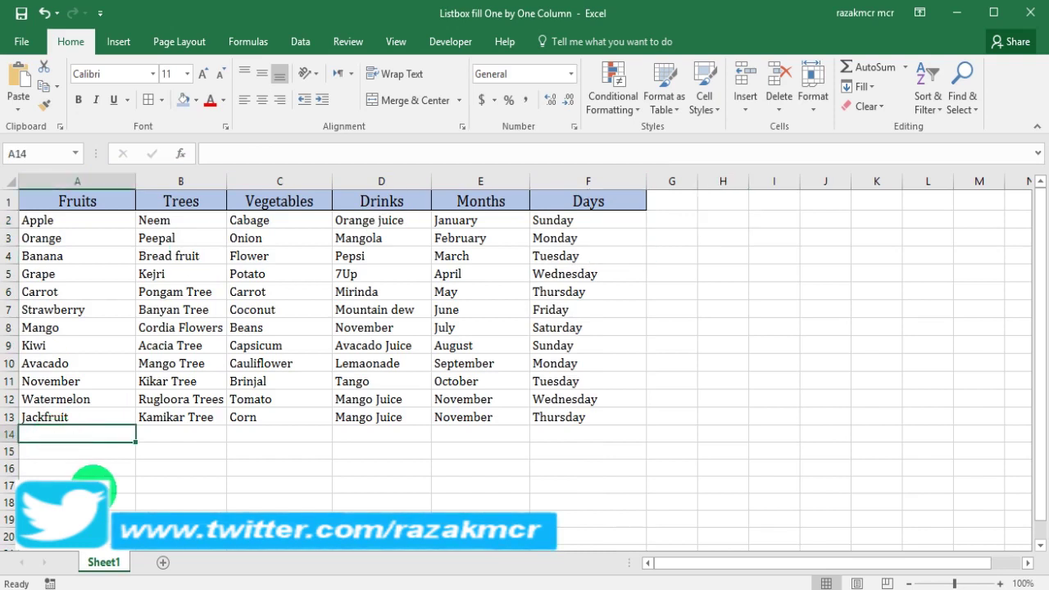
click(87, 486)
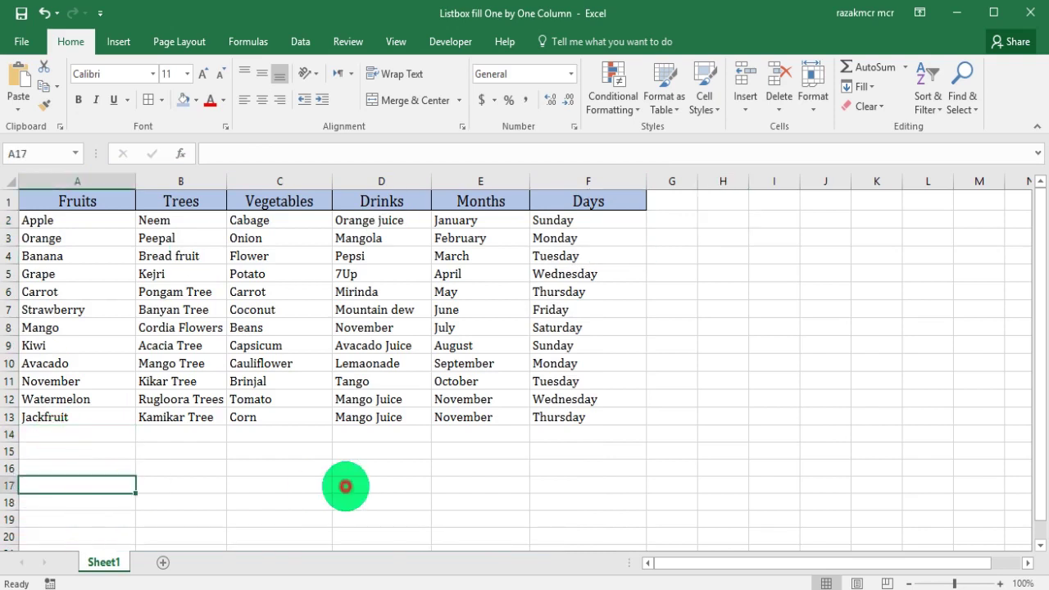
click(345, 486)
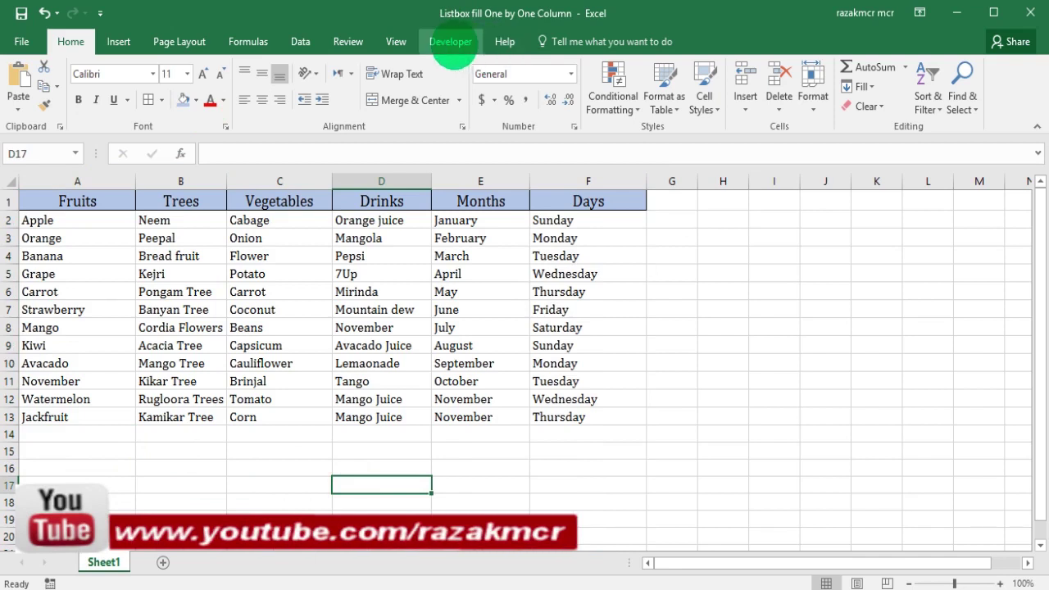
click(450, 43)
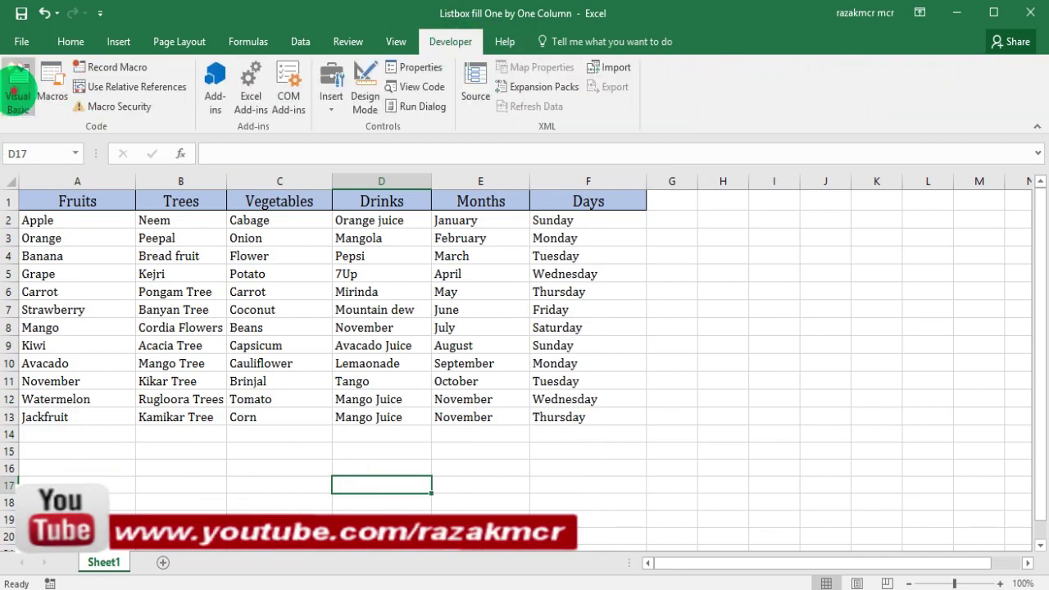
Open the Visual Basic editor and UserForm1's designer, moving the controls palette aside.
click(15, 88)
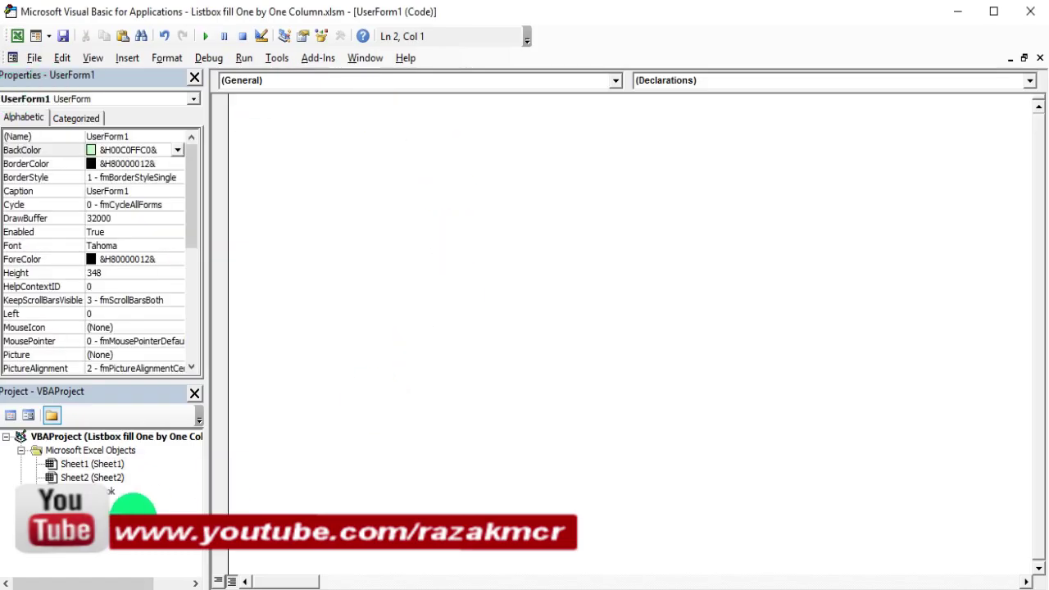
double_click(82, 518)
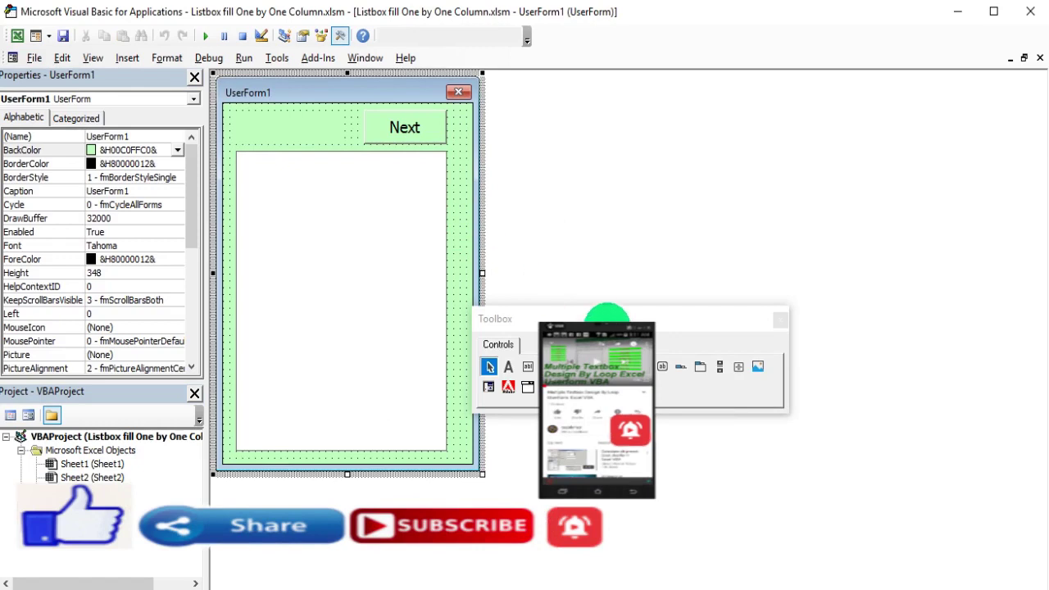
drag(599, 313, 674, 402)
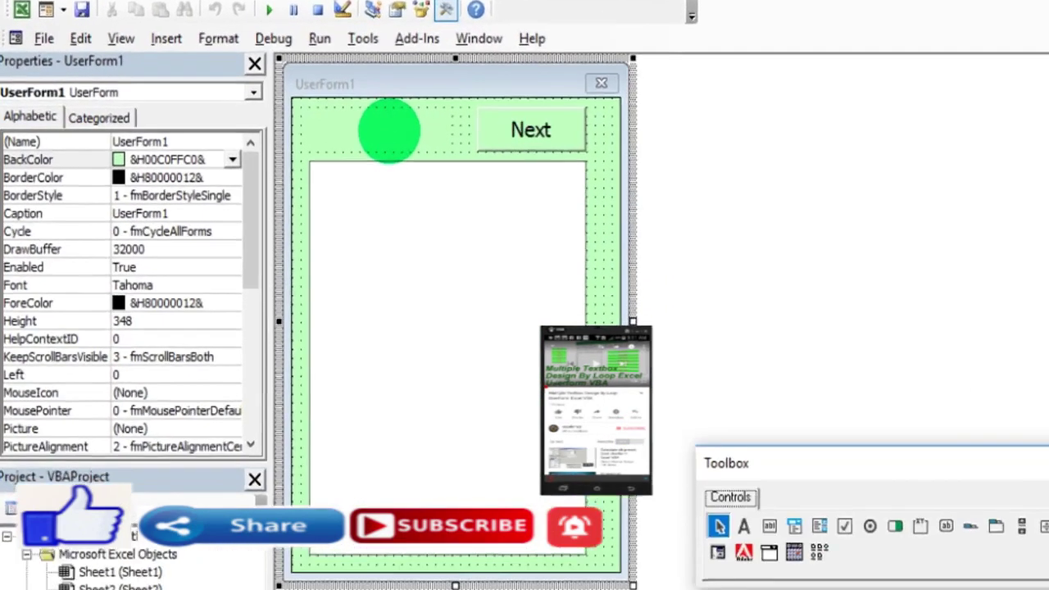
Inspect Label1, the Next button and ListBox1, then create the Next button's CommandButton1_Click procedure.
click(390, 131)
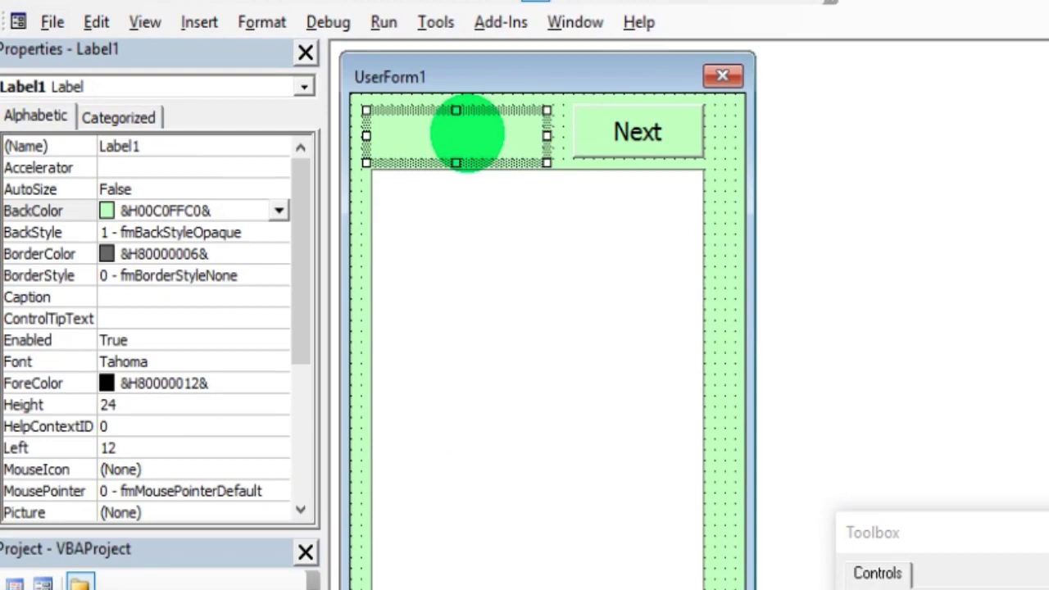
click(636, 132)
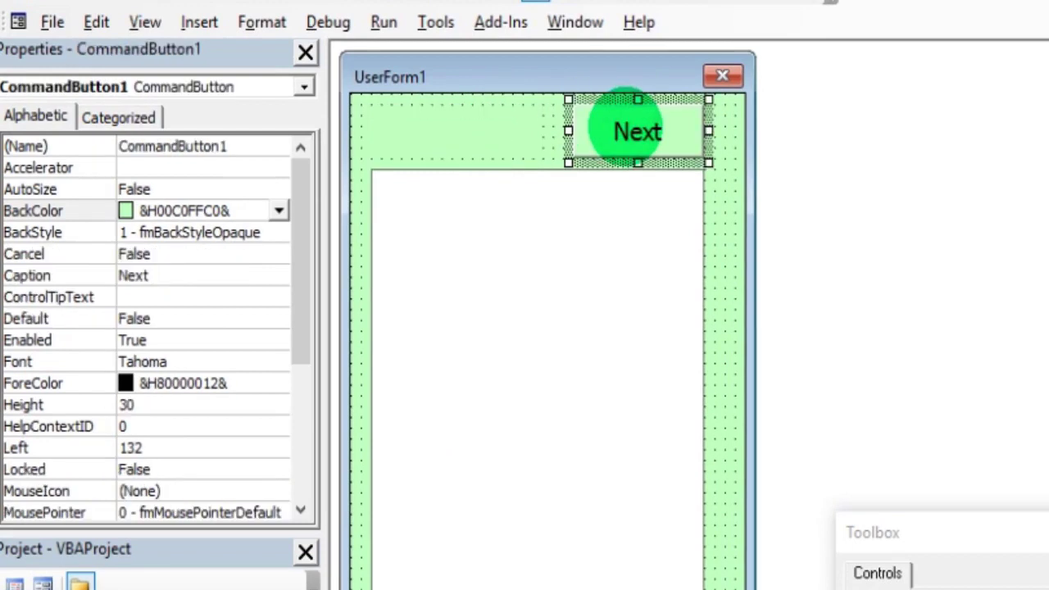
click(555, 320)
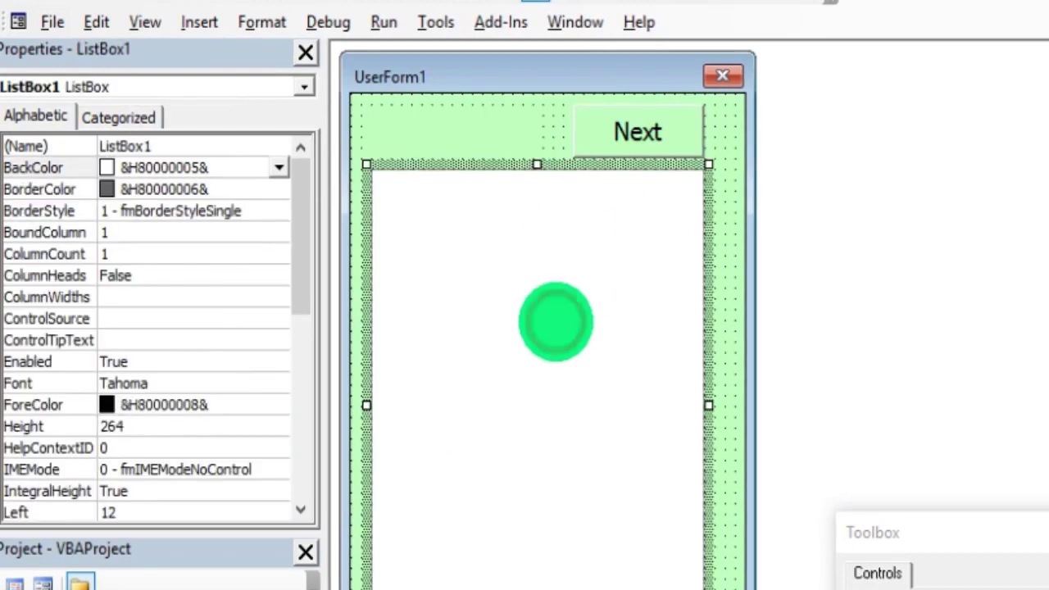
click(725, 236)
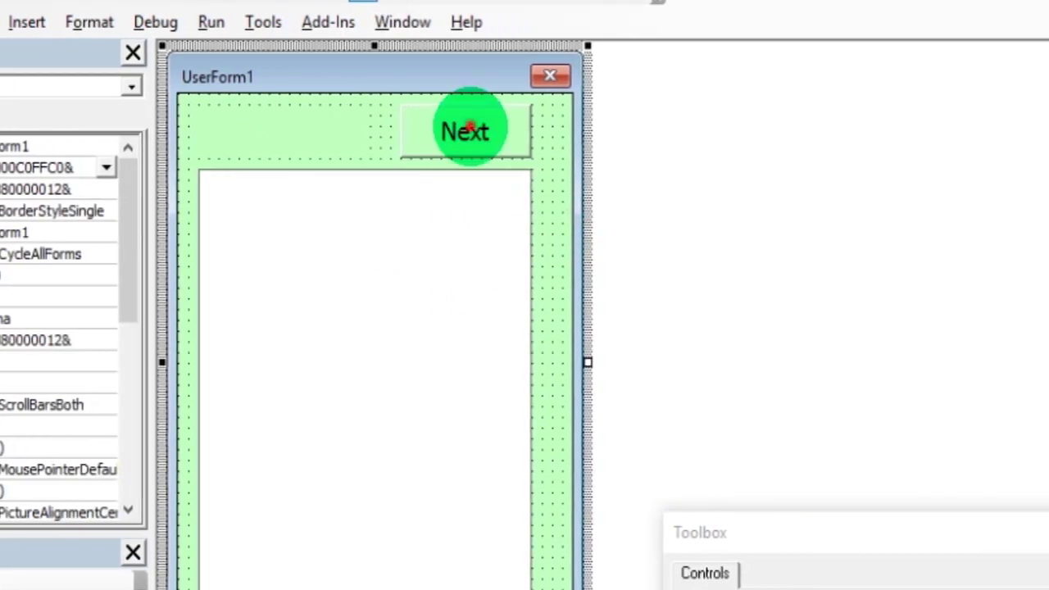
double_click(464, 129)
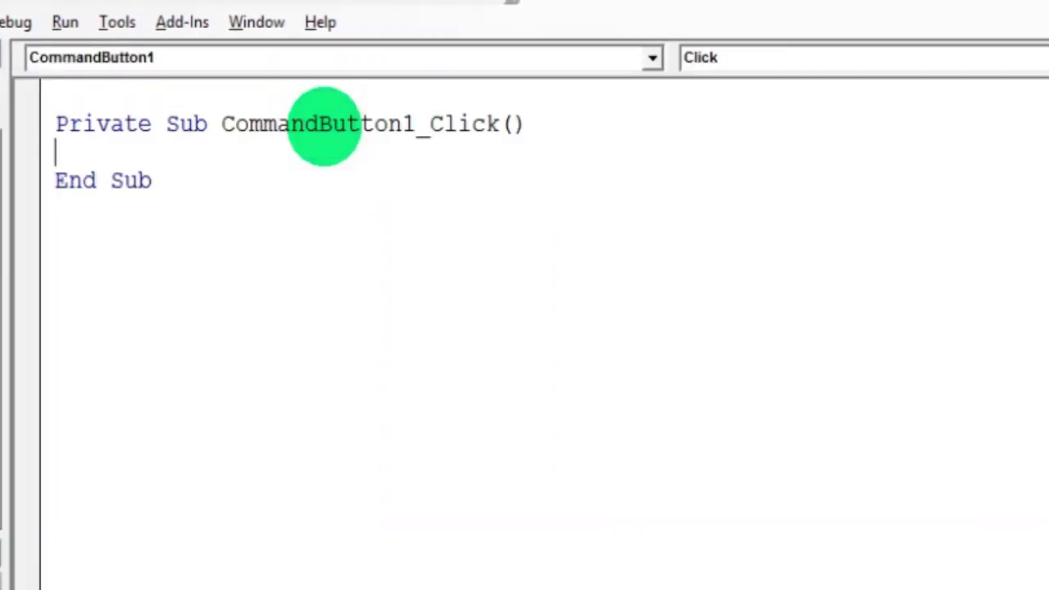
Declare Static i As Integer, increment i by 1, and start For x = 2 To 13.
click(55, 123)
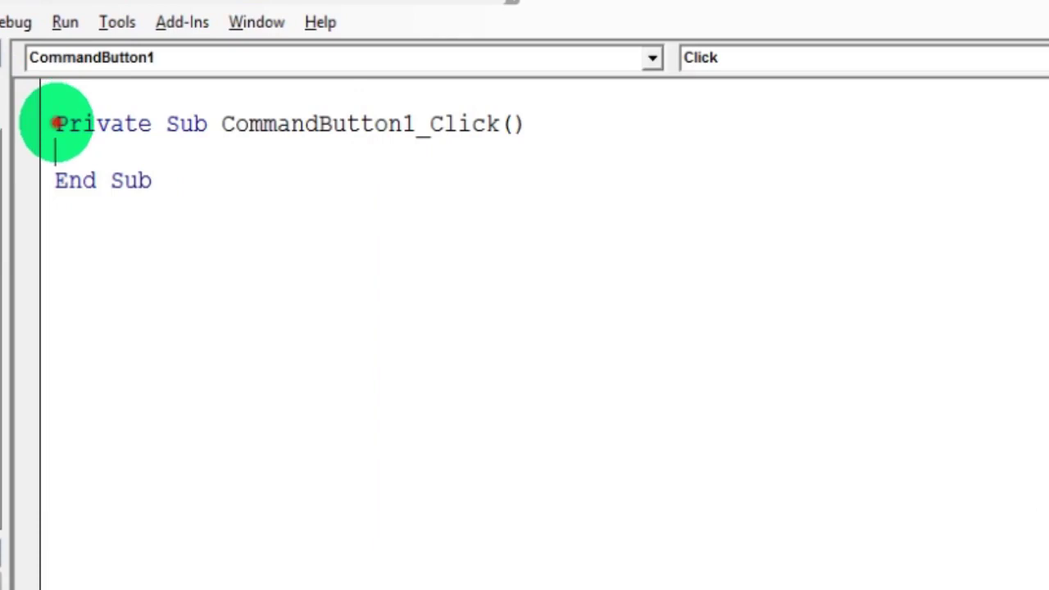
key(BackSpace)
click(54, 119)
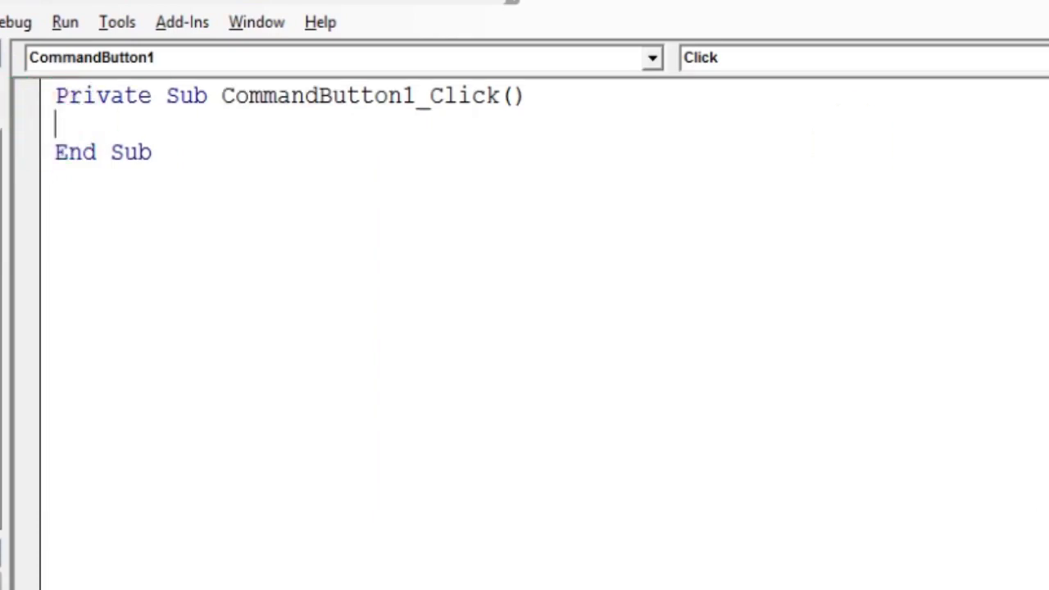
text(static)
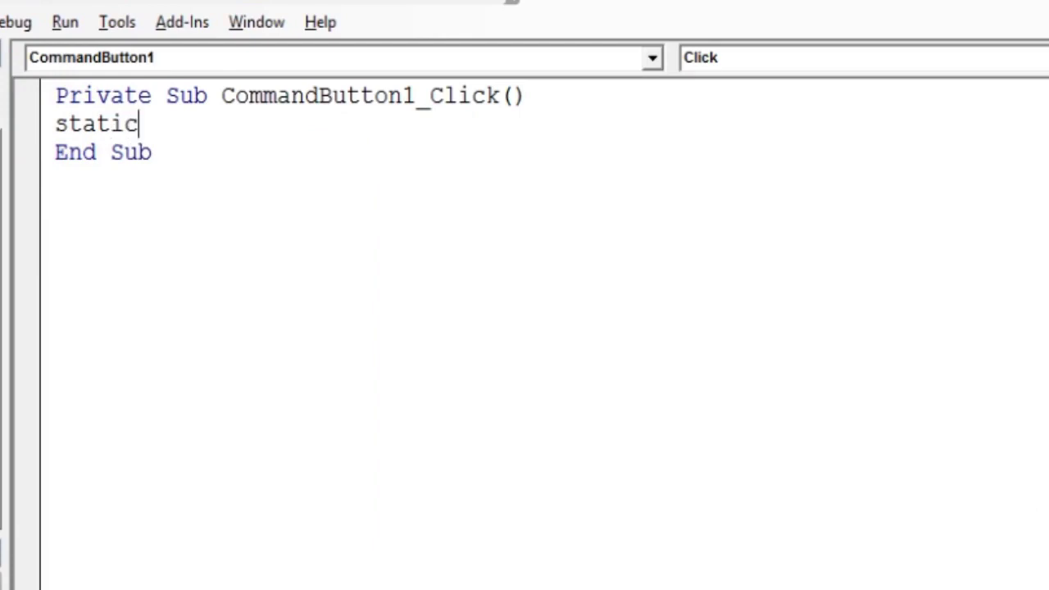
text( i a)
text(s)
text( int)
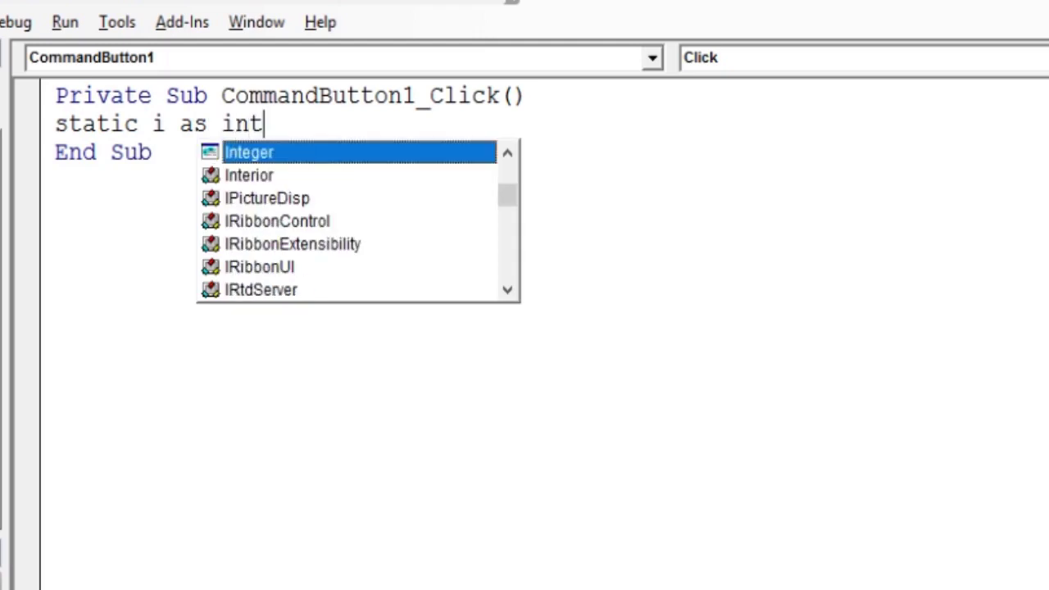
key(Tab)
key(Return)
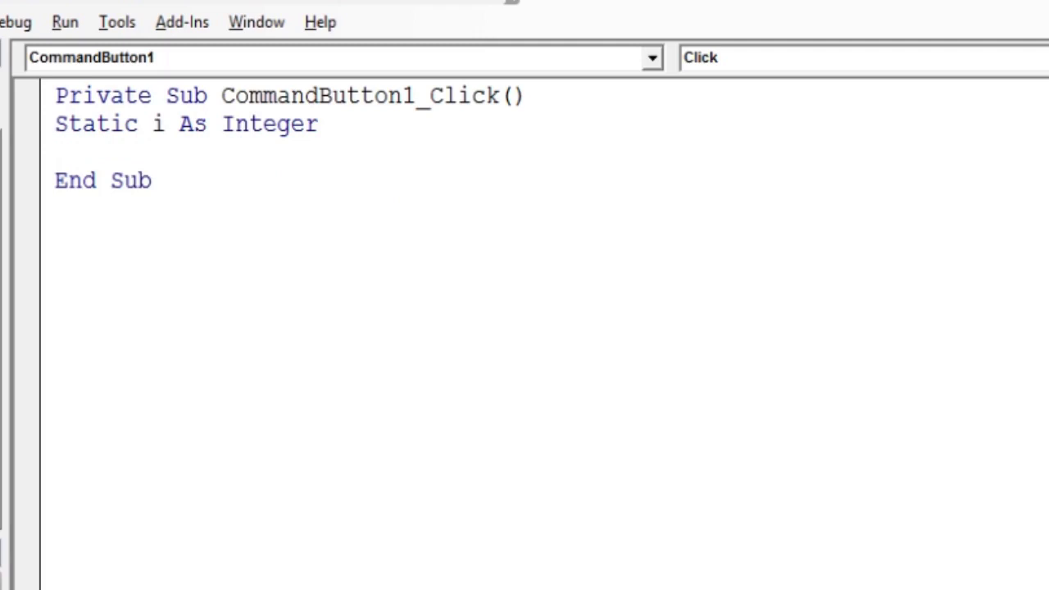
text(i =i)
text(+1)
key(Return)
text(f)
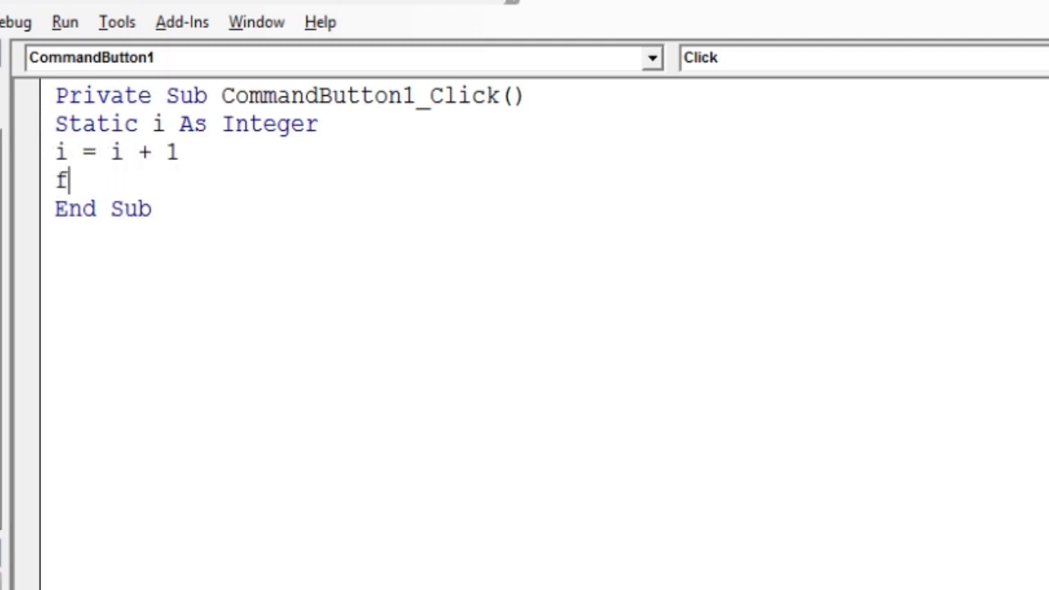
text(or)
text( x = )
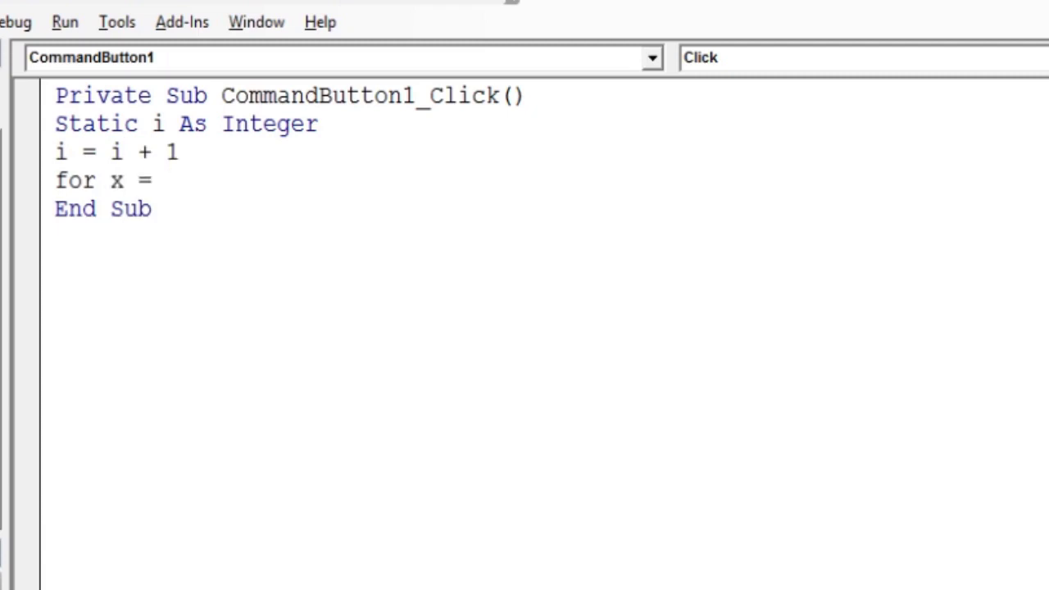
text(2 t)
text(o 13)
key(Return)
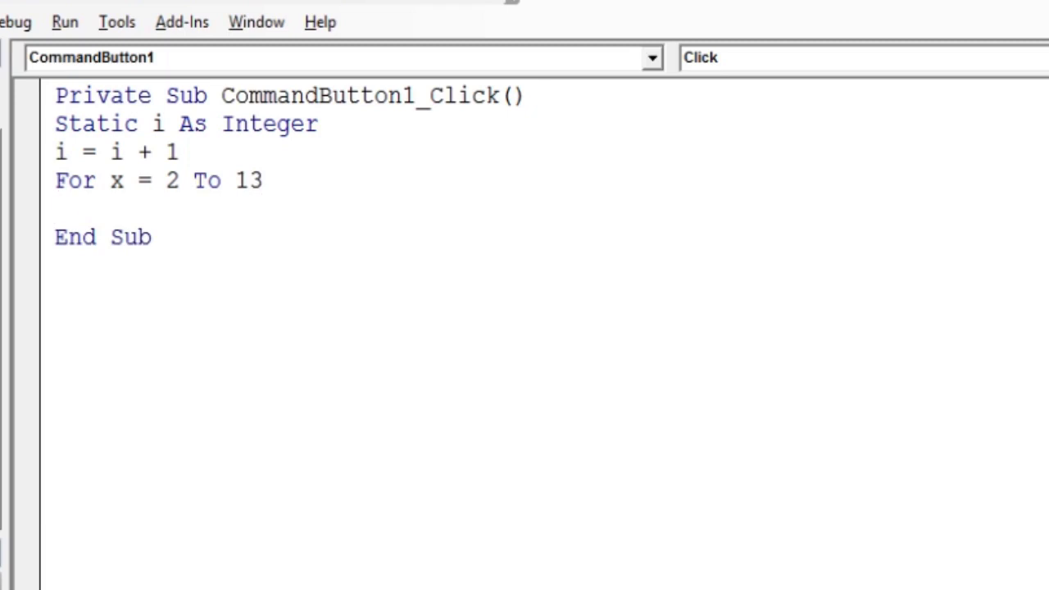
Read a = Sheet1.Cells(x, i) and test If a <> "" Then.
text(A=s)
text(heet1)
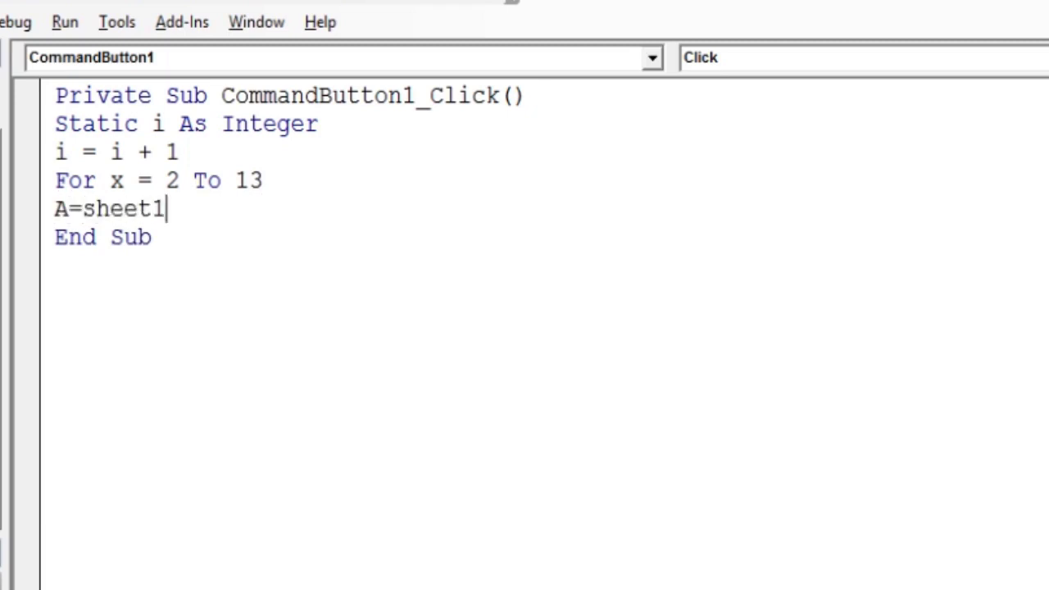
text(.ce)
key(Tab)
text(()
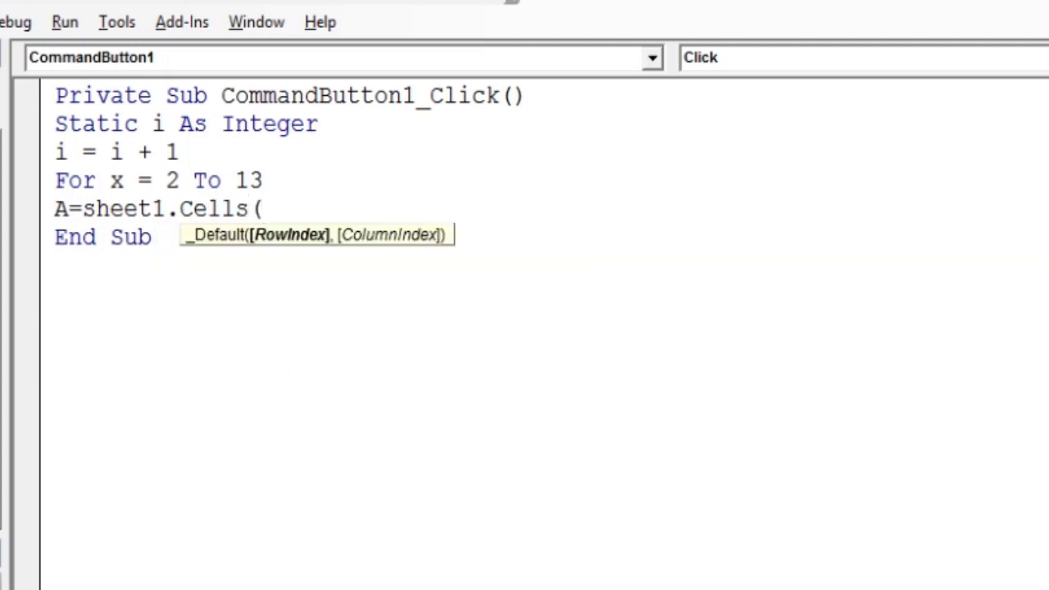
text(x,)
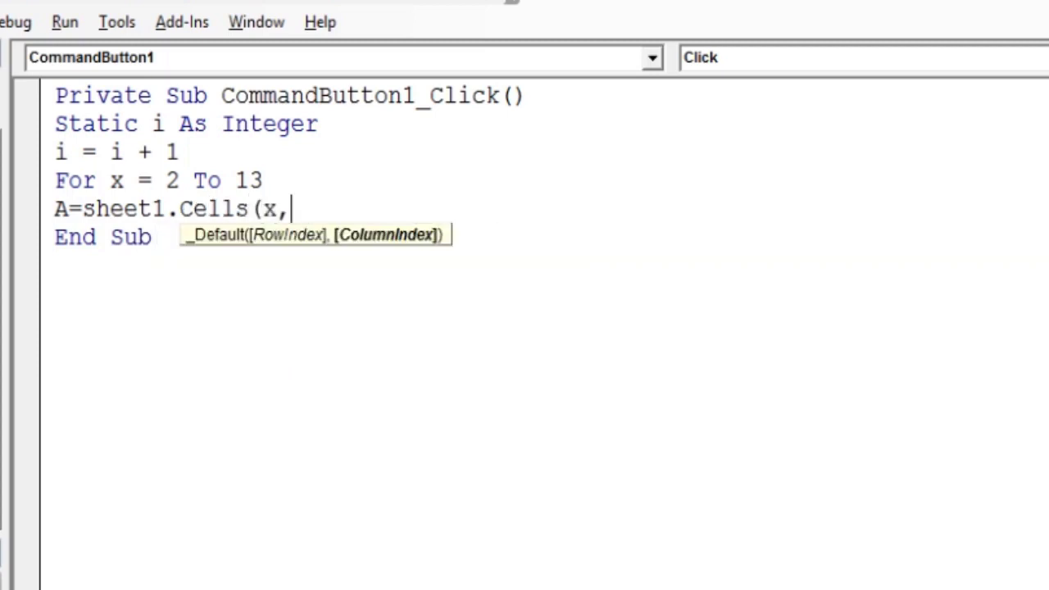
text( i))
key(Return)
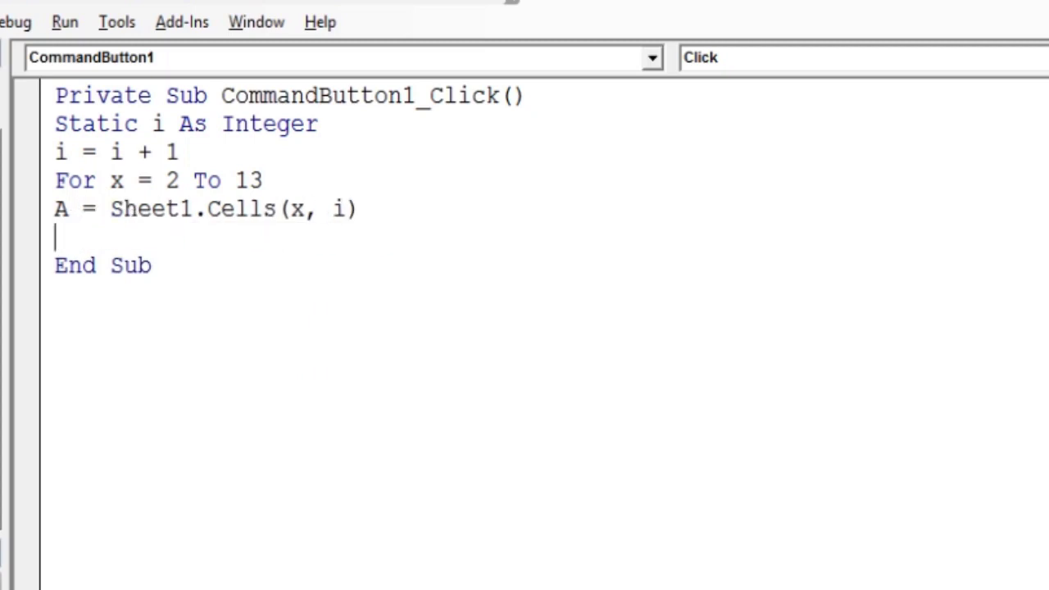
text(if)
text(a)
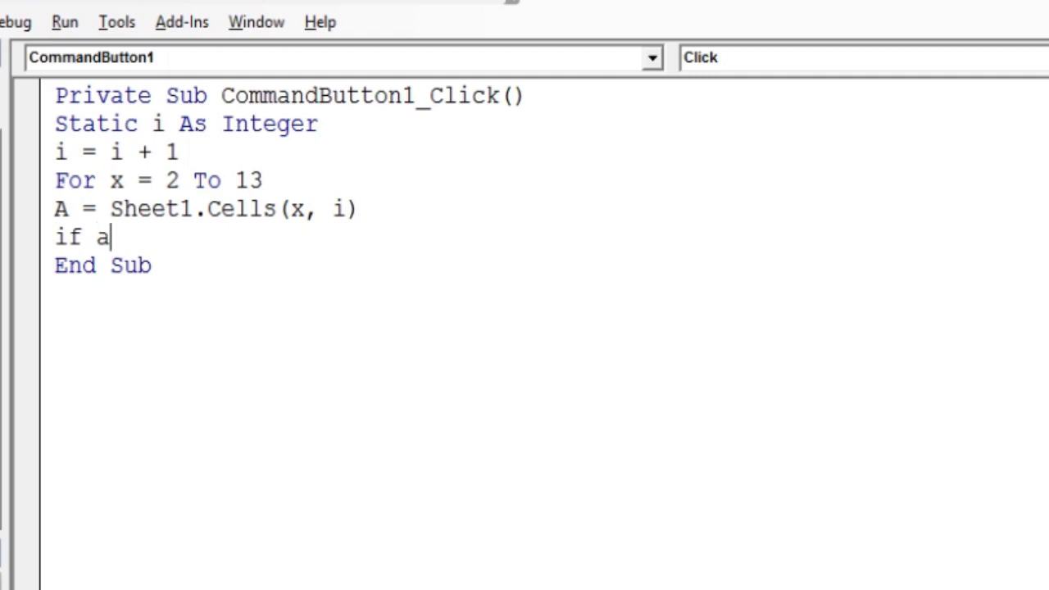
text(<>"" th)
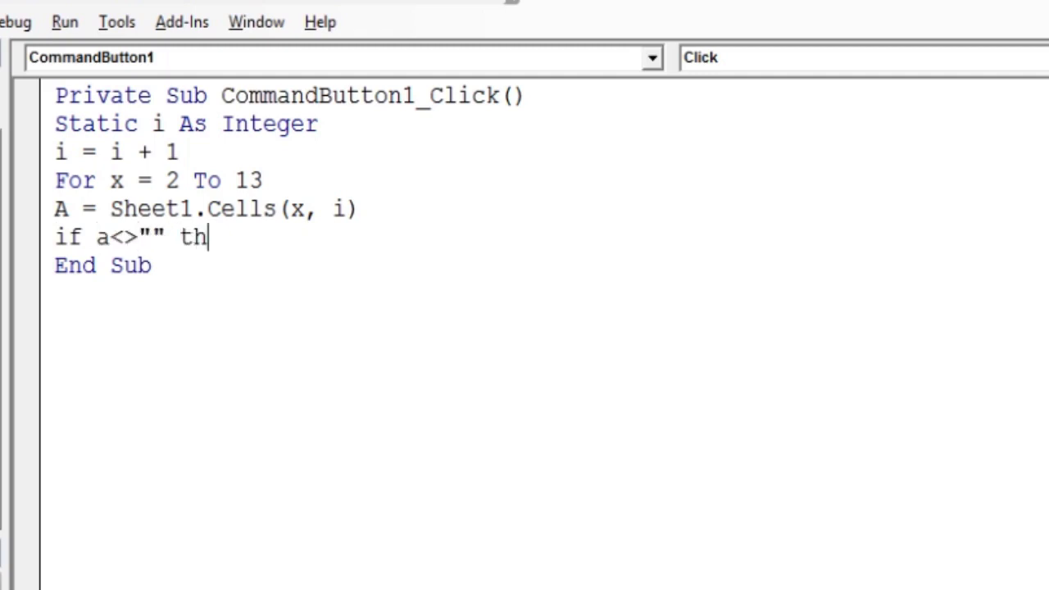
text(en)
key(Return)
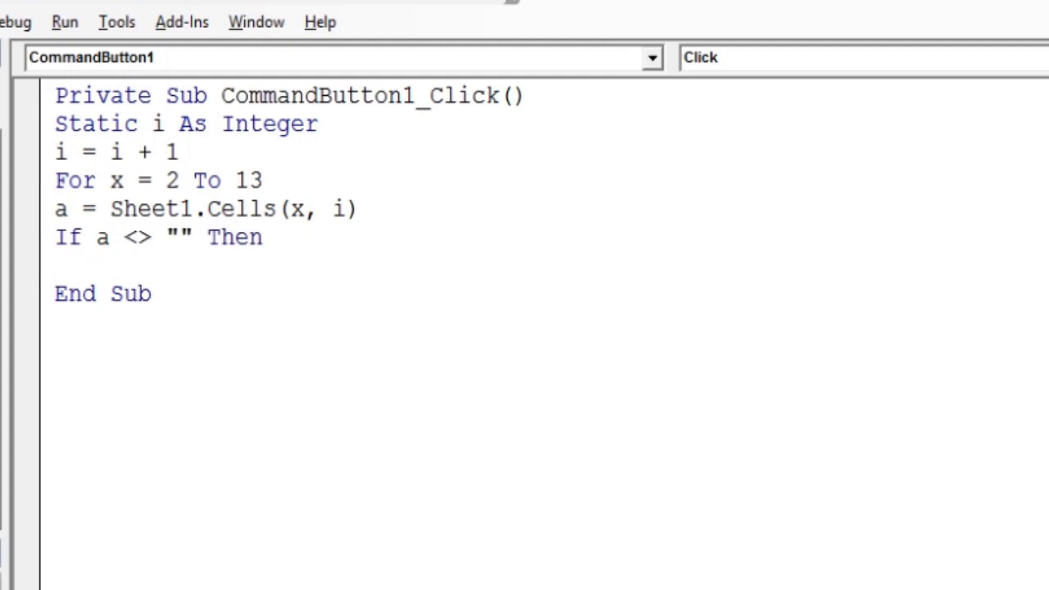
Add the cell with Me.ListBox1.AddItem Sheet1.Cells(x, i), then begin an Else branch.
text(me.li)
key(Tab)
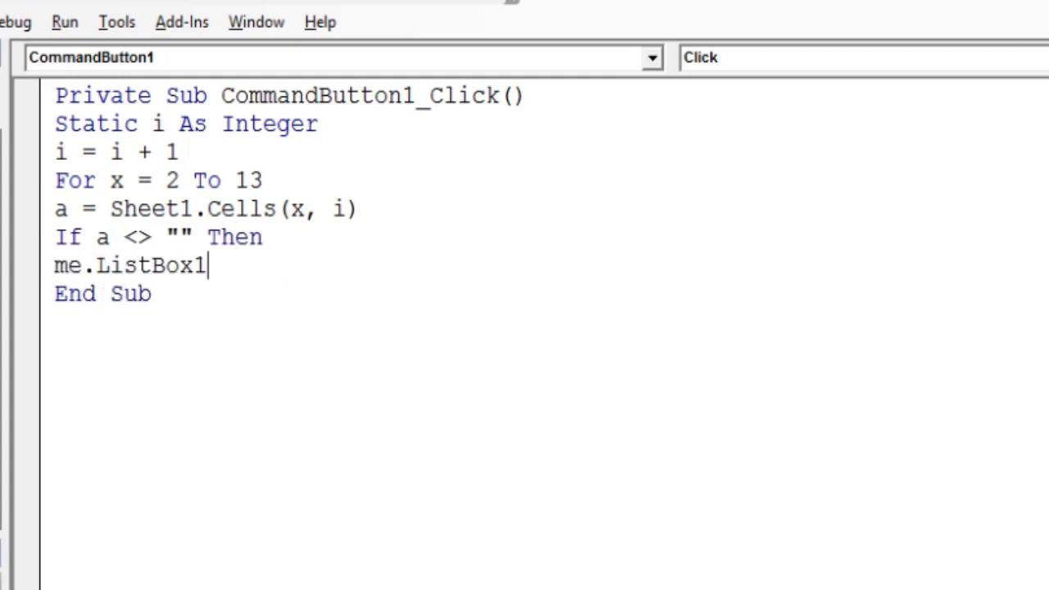
text(.ad)
key(Tab)
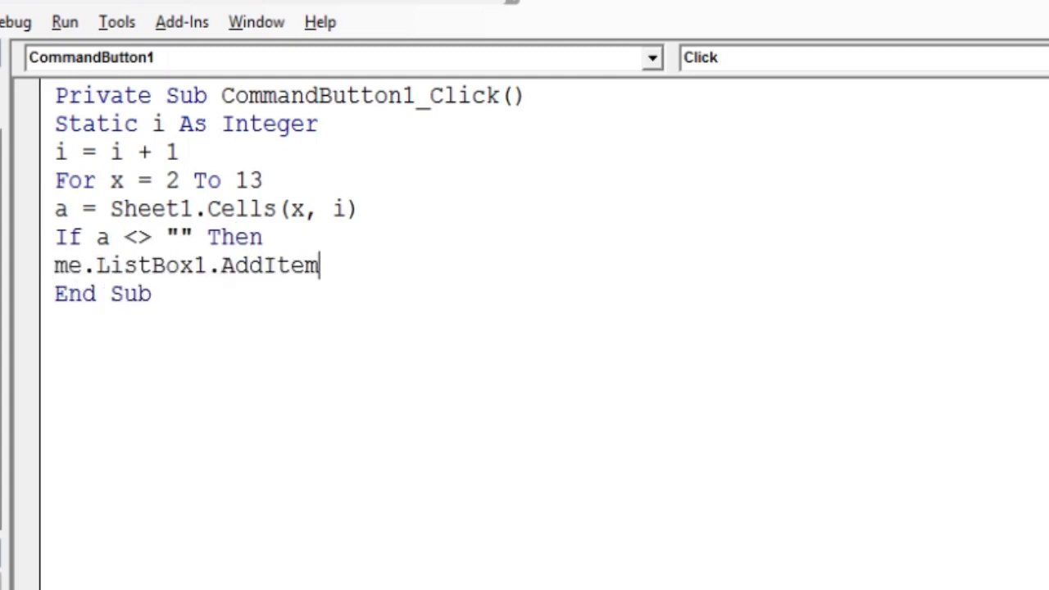
text( S)
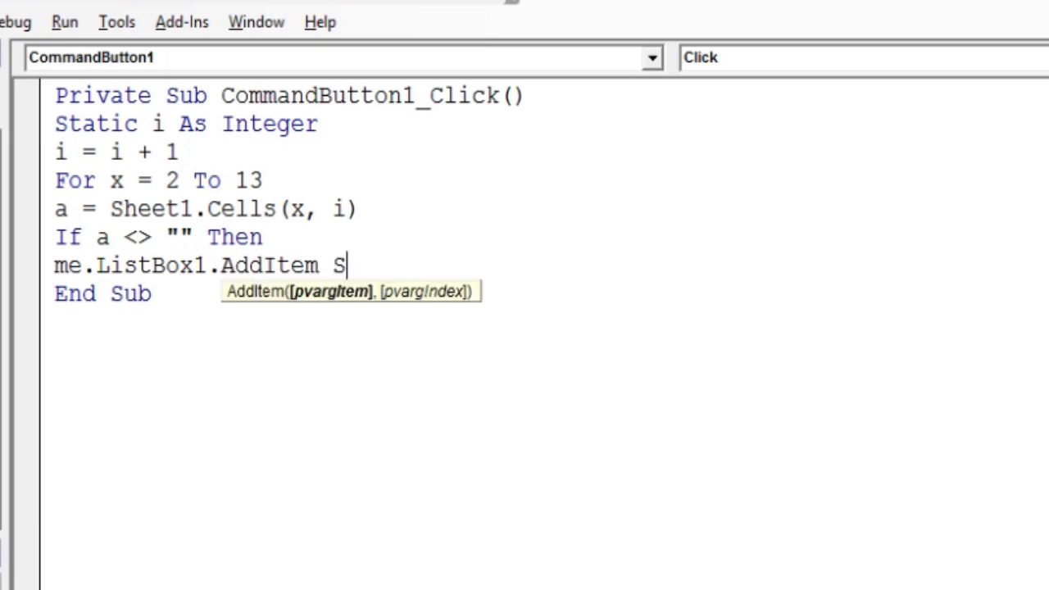
text(heet1)
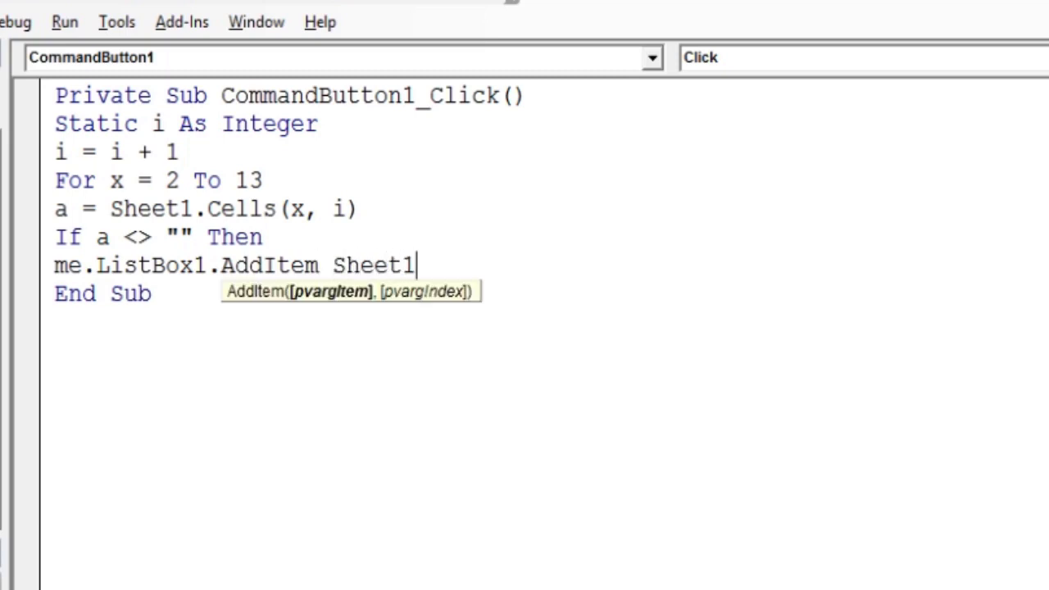
text(.ce)
key(Tab)
text(()
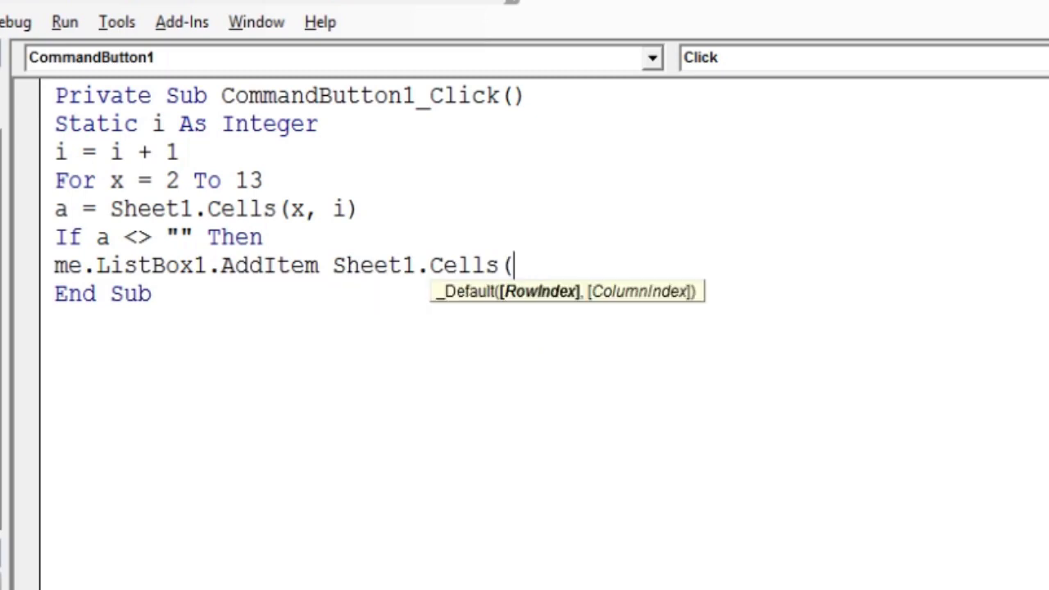
text(x)
text(, i))
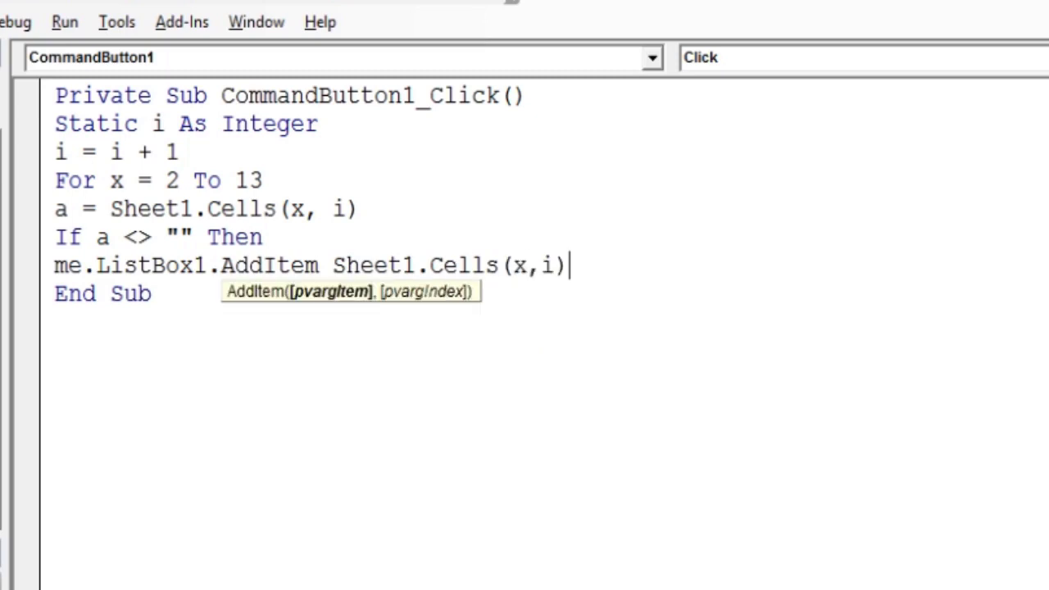
key(Return)
text(el)
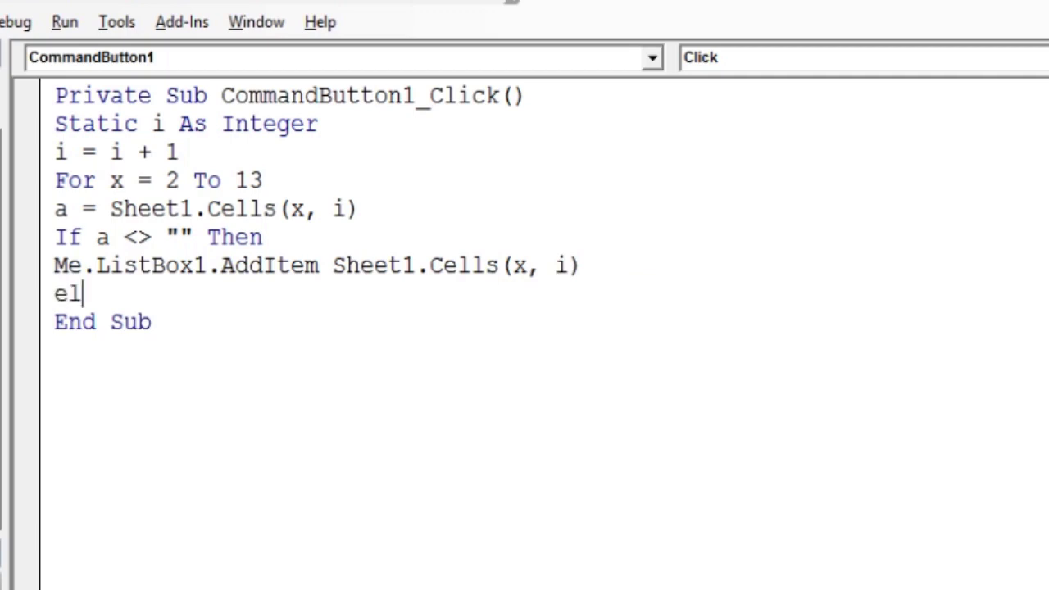
text(se)
key(Return)
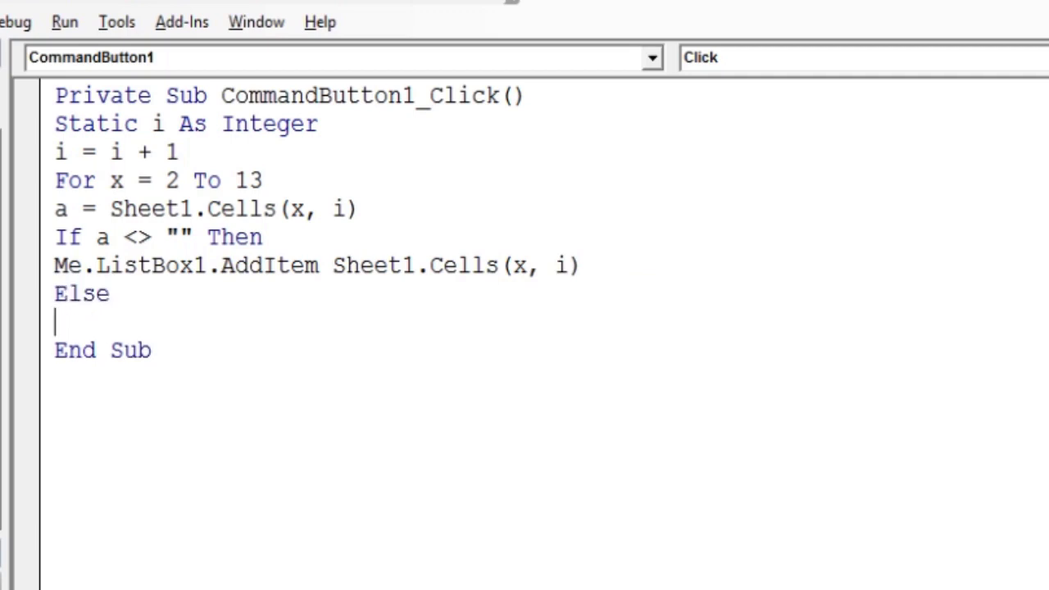
Duplicate the AddItem line under Else with the column index changed to i - i + 1.
mouse_move(579, 267)
mouse_down()
mouse_move(135, 275)
mouse_move(54, 265)
mouse_up()
right_click(72, 275)
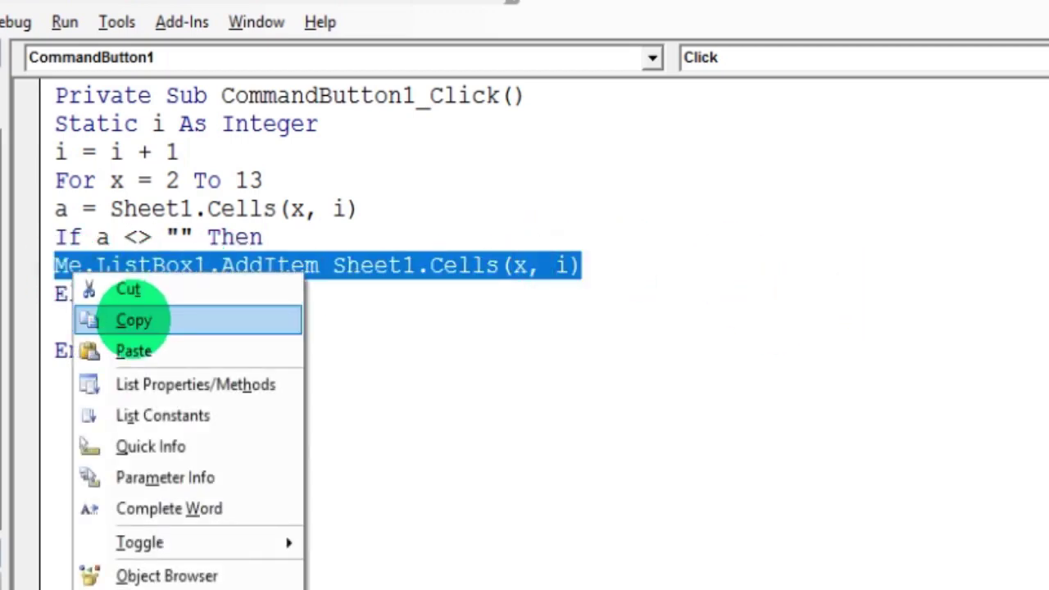
click(134, 320)
click(68, 321)
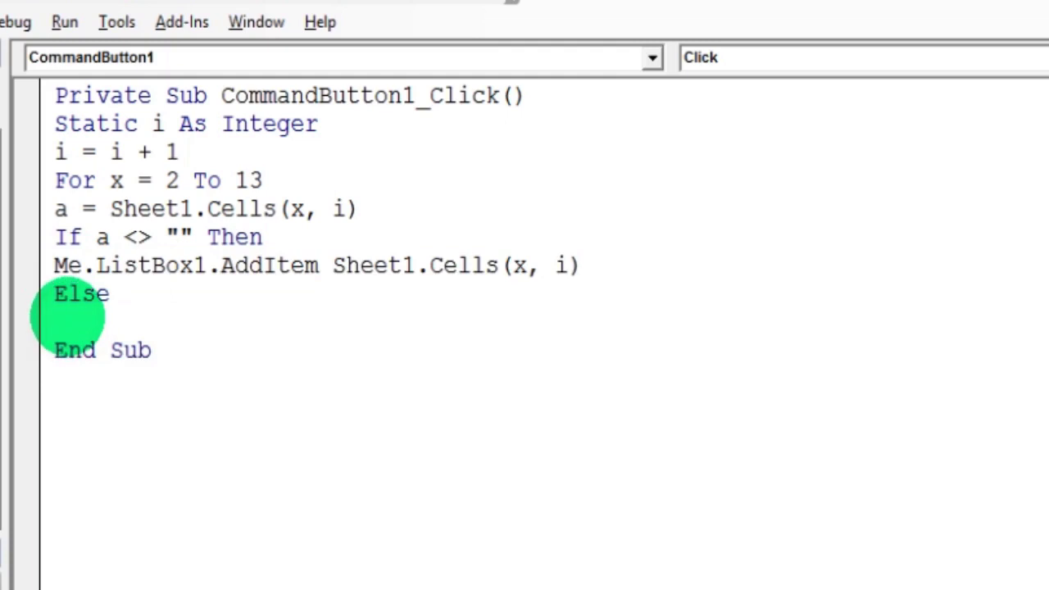
key(ctrl+v)
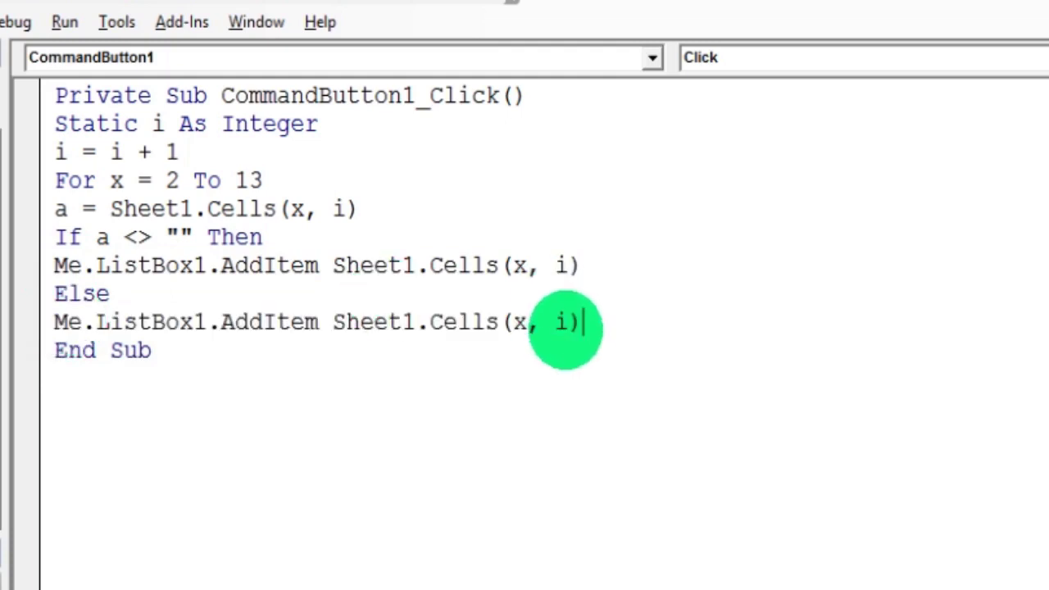
click(566, 323)
text(-)
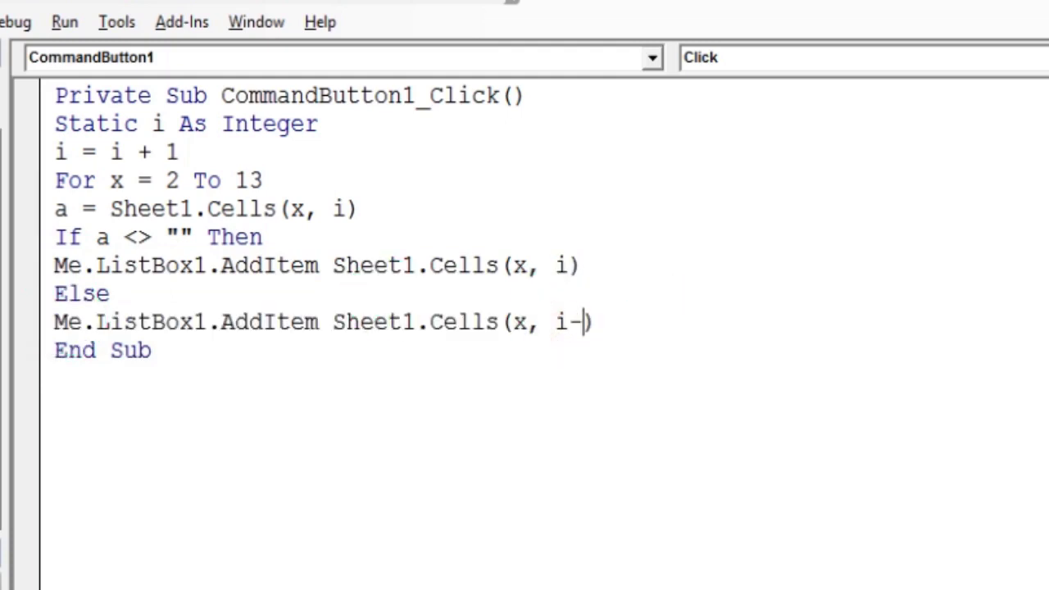
text(i+1)
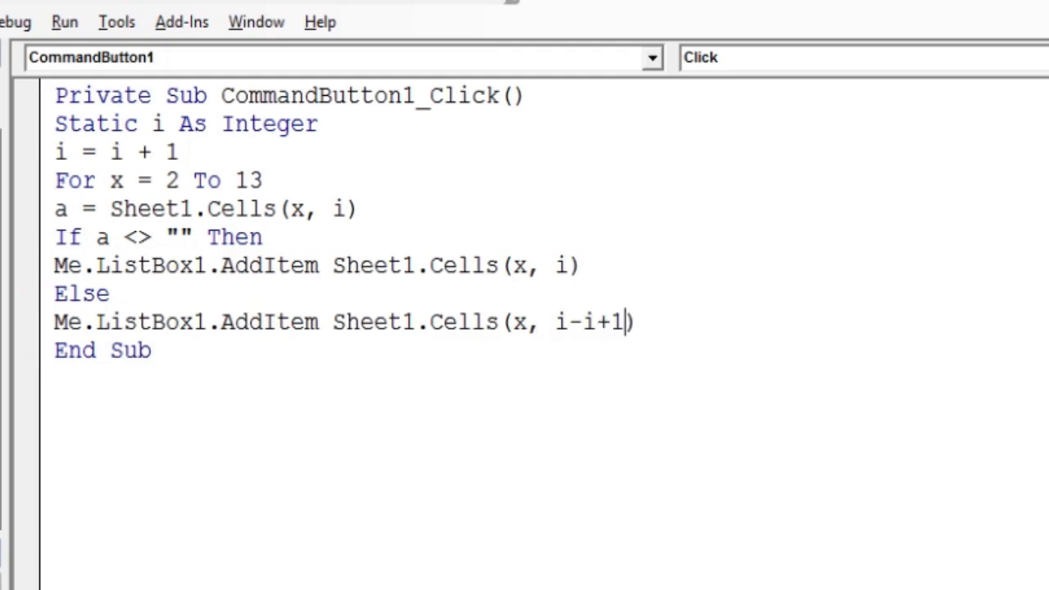
key(Down)
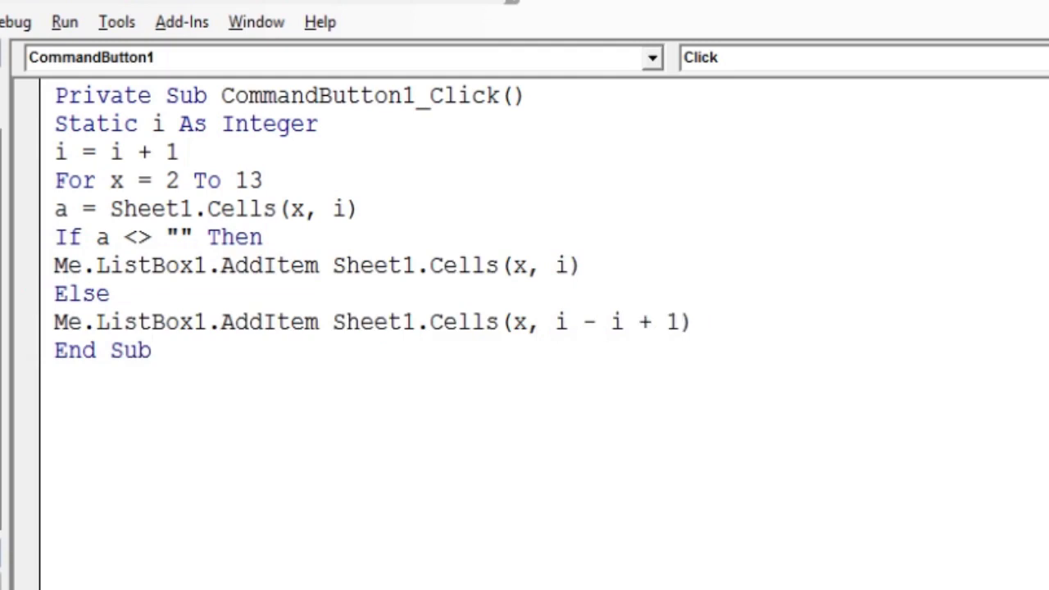
Add i = 1 after it and close the condition with End If.
click(708, 323)
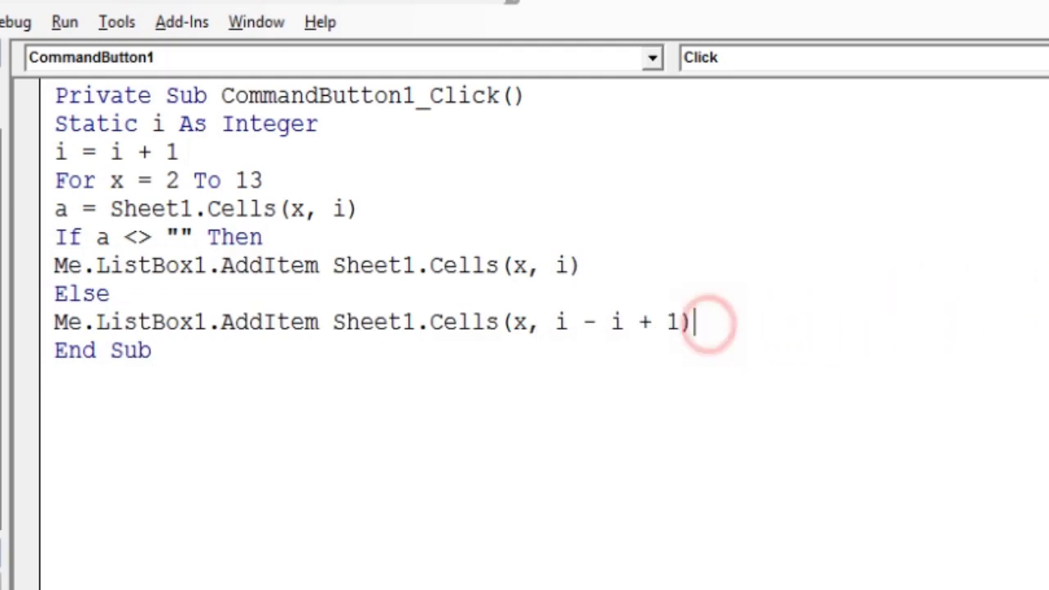
key(Return)
text(i=1)
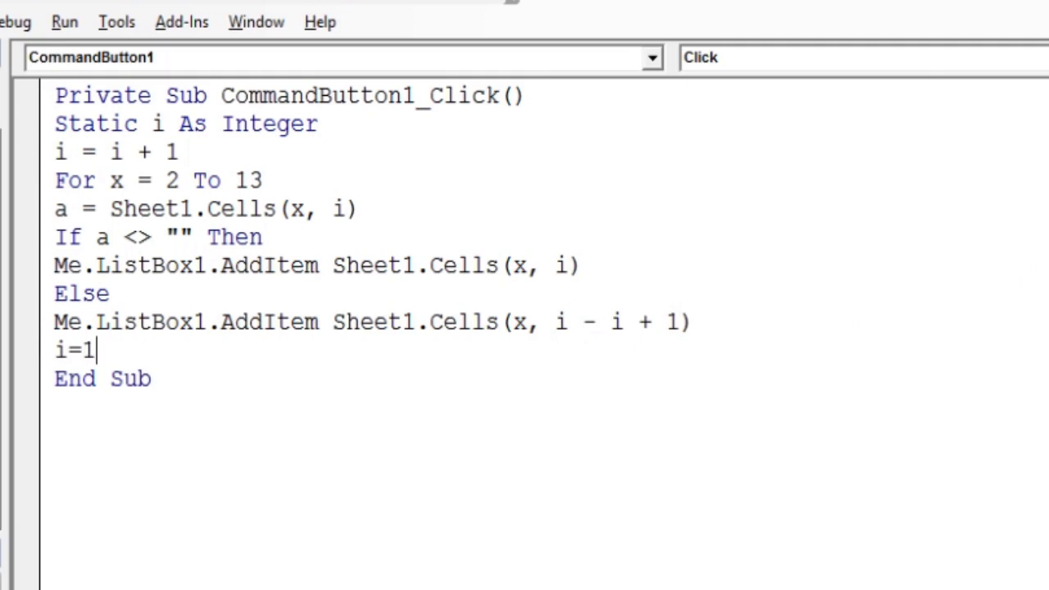
key(Return)
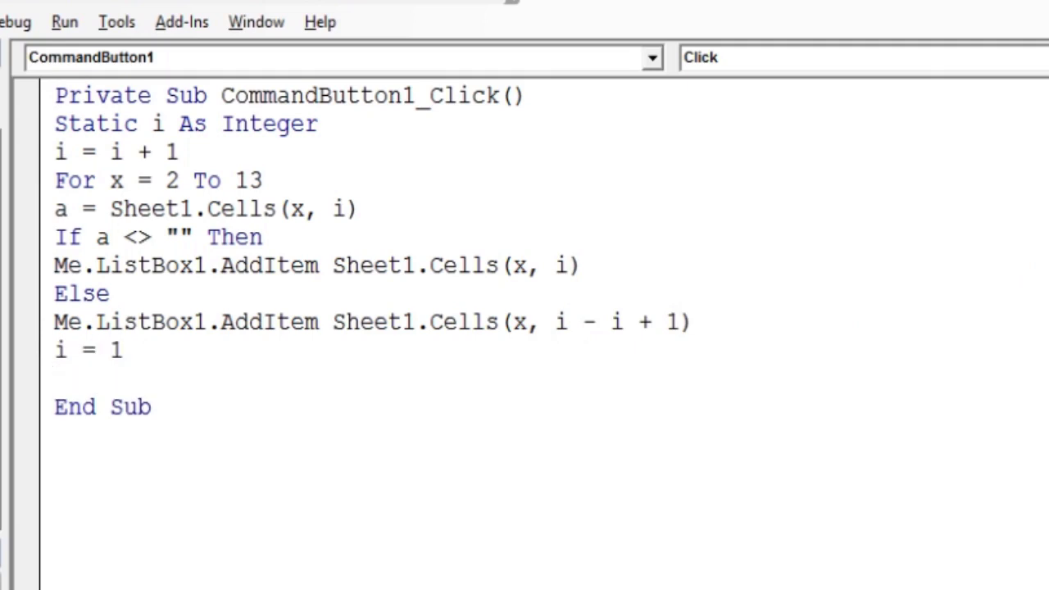
text(end if)
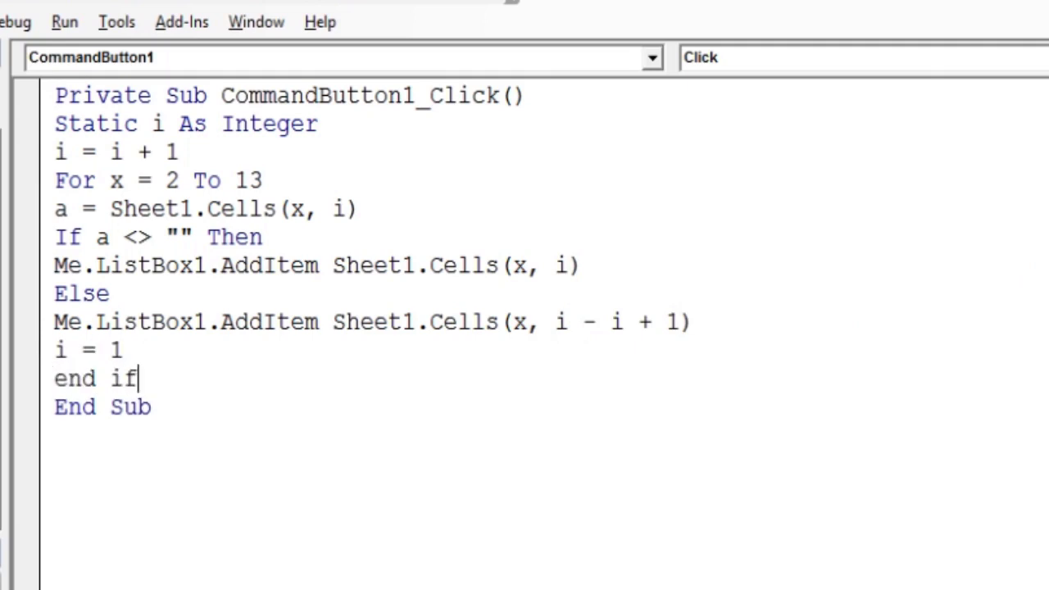
key(Return)
text(me)
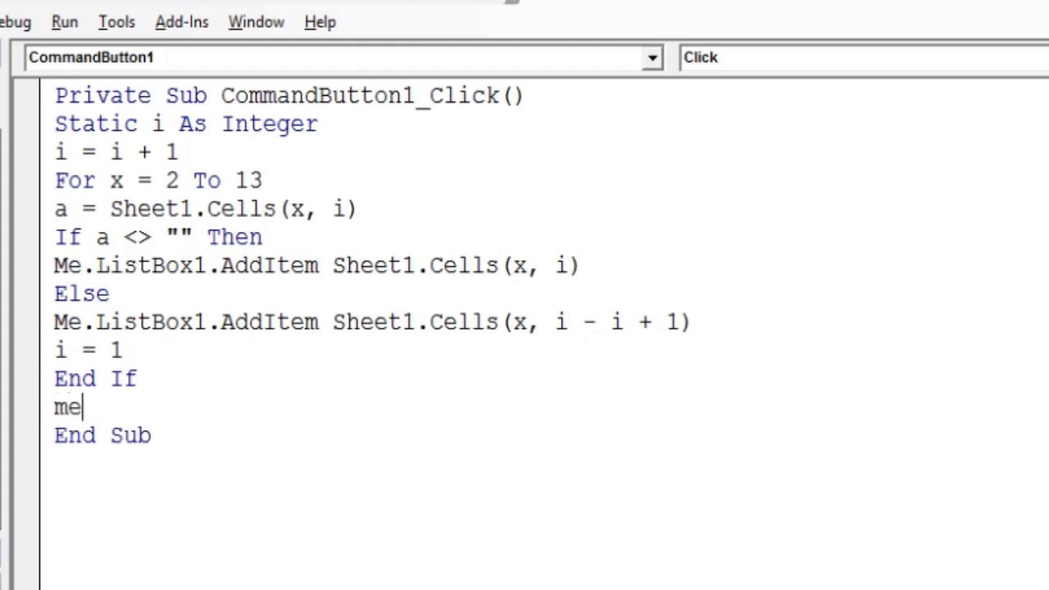
Set Me.Label1.Caption = Sheet1.Cells(1, i) and close the loop with Next x.
text(.)
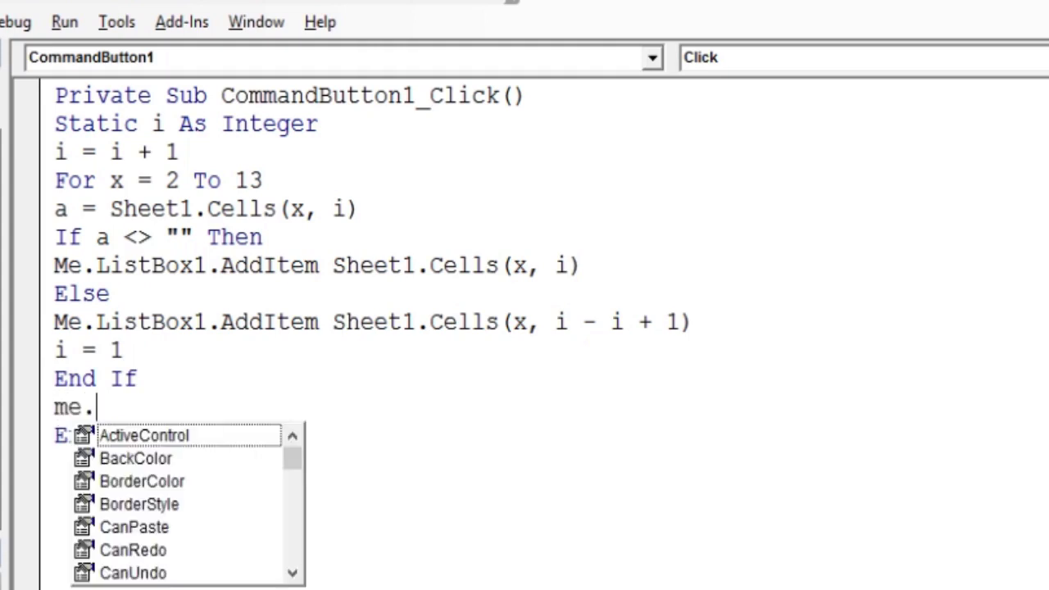
text(la)
key(Tab)
text(.)
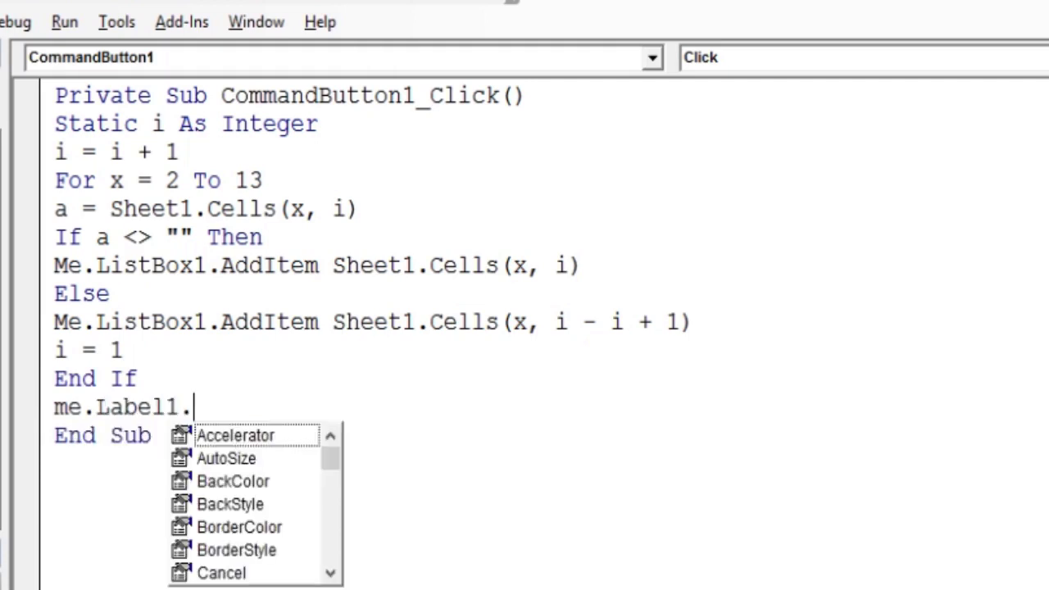
text(ca)
key(Tab)
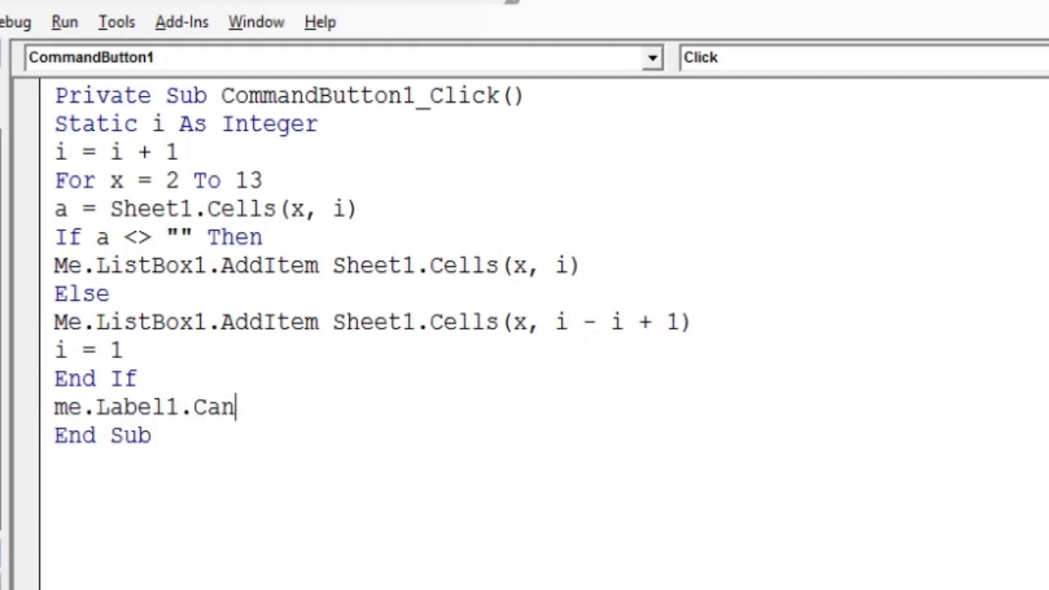
text(.)
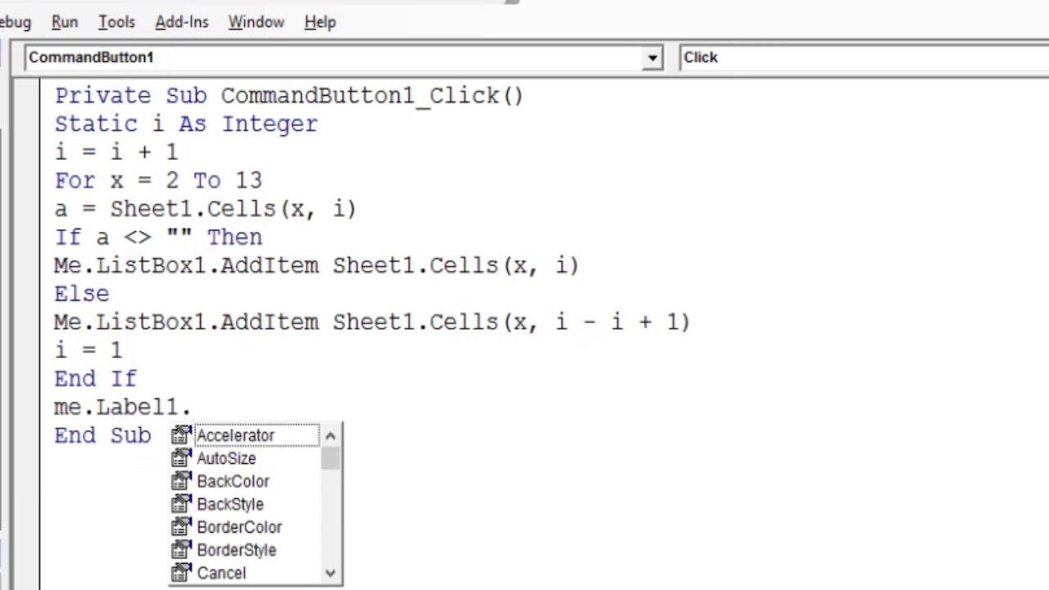
text(ca)
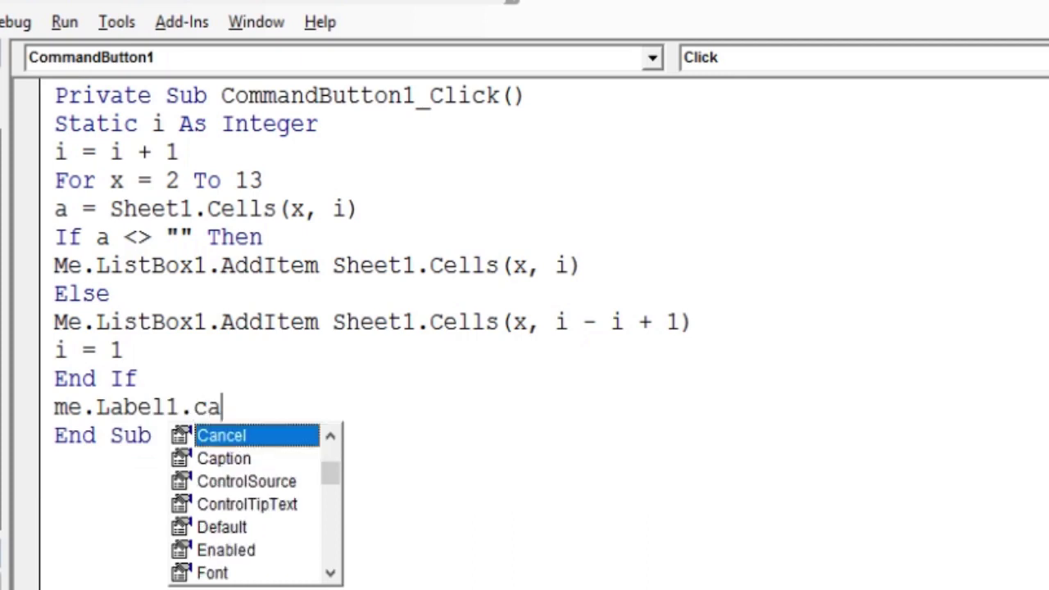
text(p)
key(Tab)
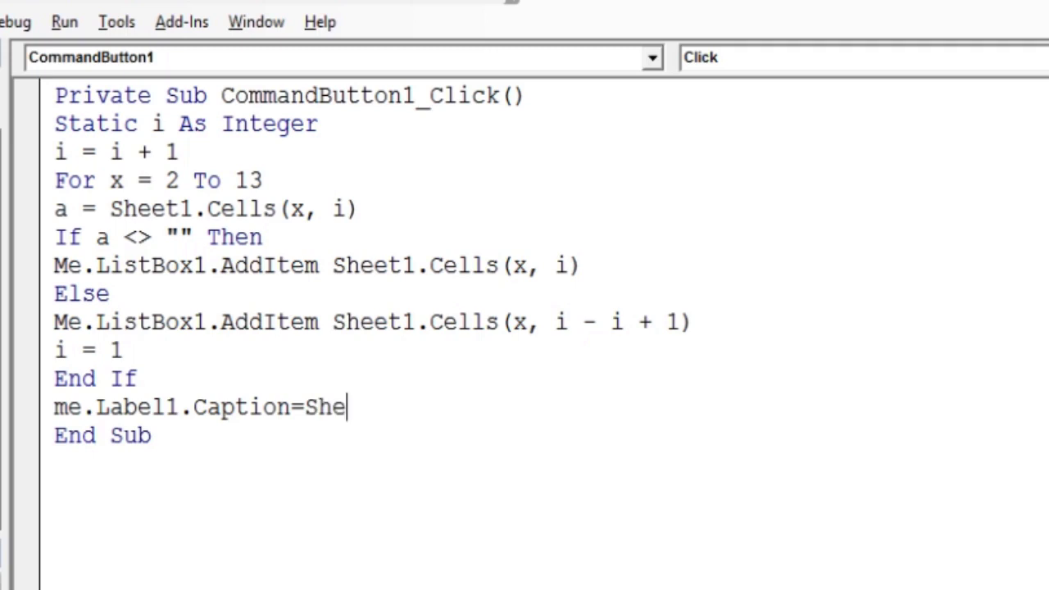
text(et1.ce)
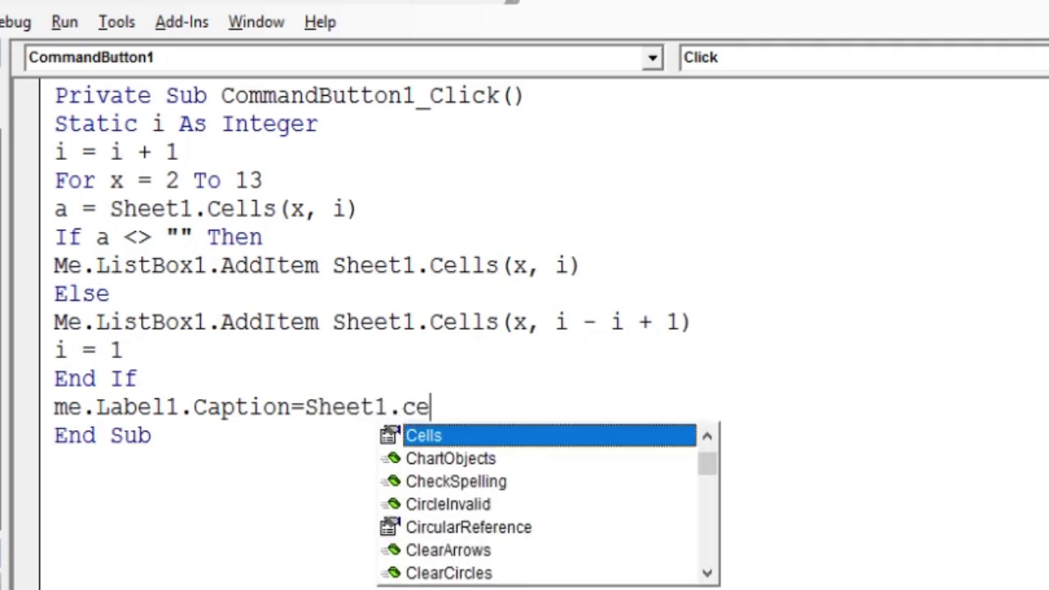
key(Tab)
text((1)
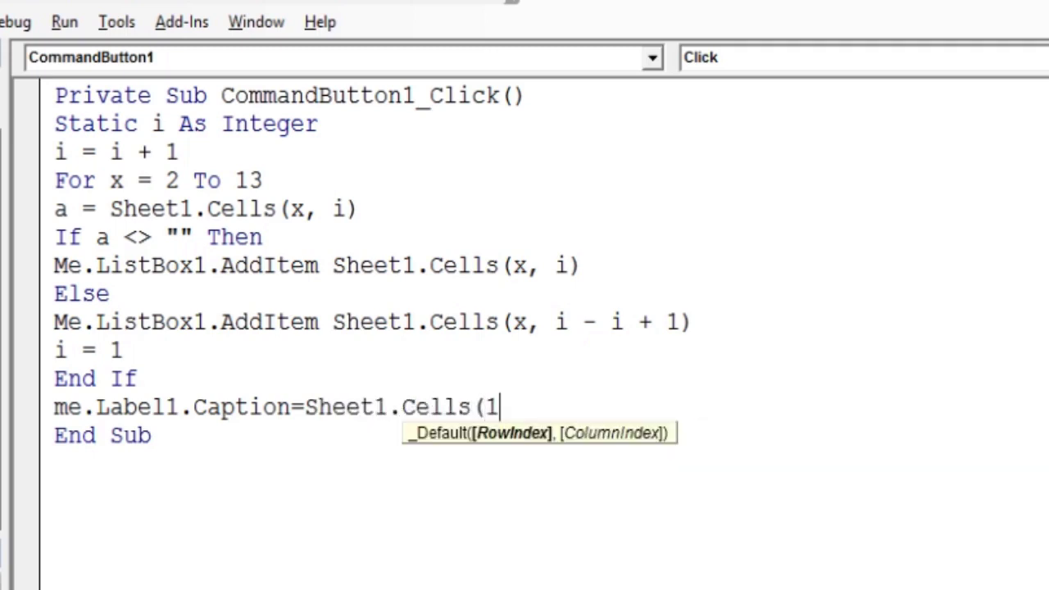
text(,)
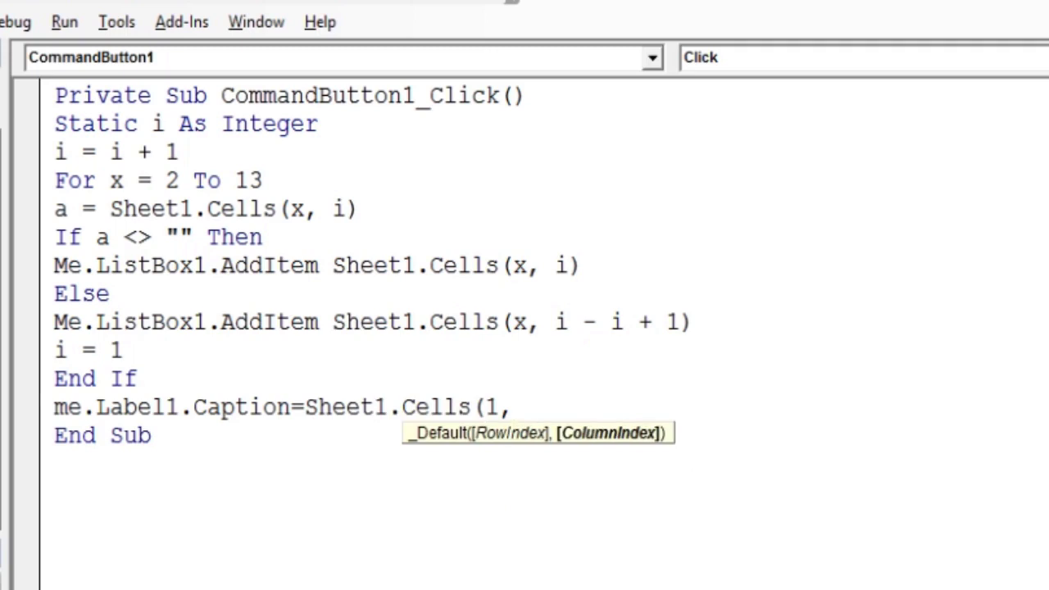
text( i))
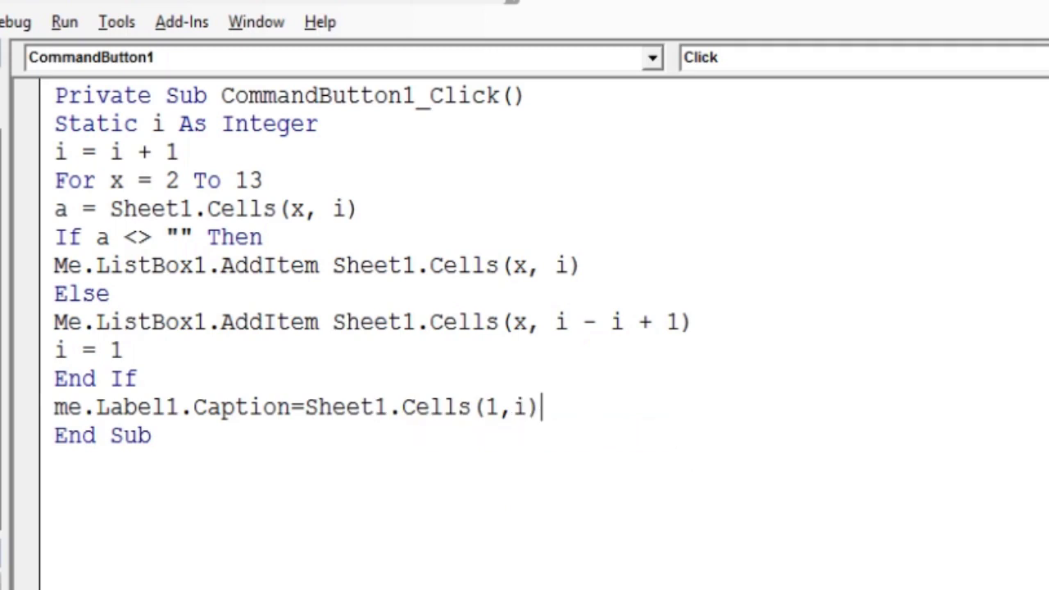
key(Return)
text(next x)
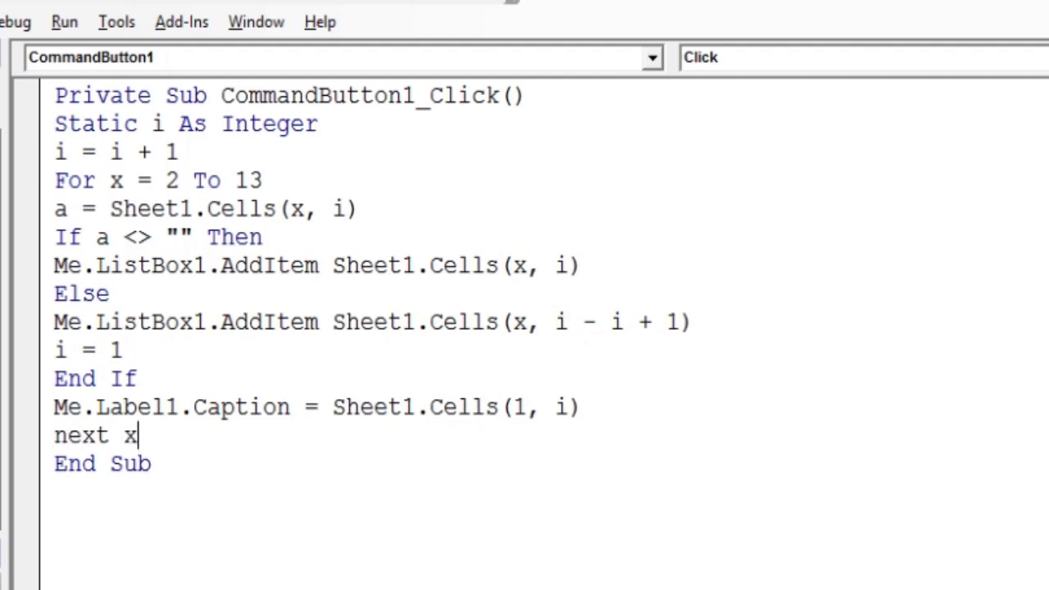
key(Return)
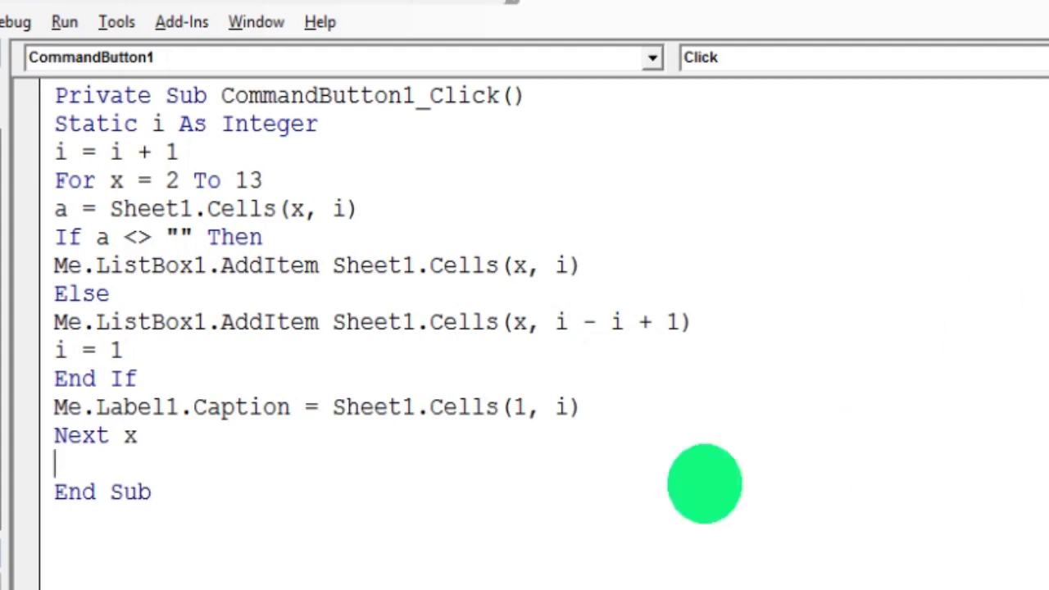
click(482, 543)
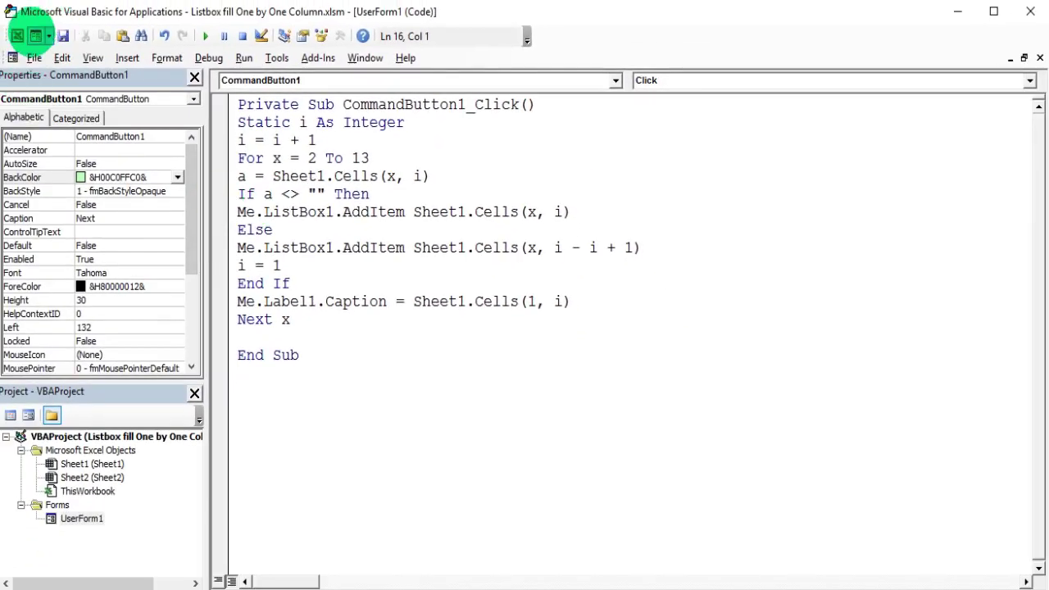
Check in the workbook that the data ends at row 13, then return to the editor.
click(16, 36)
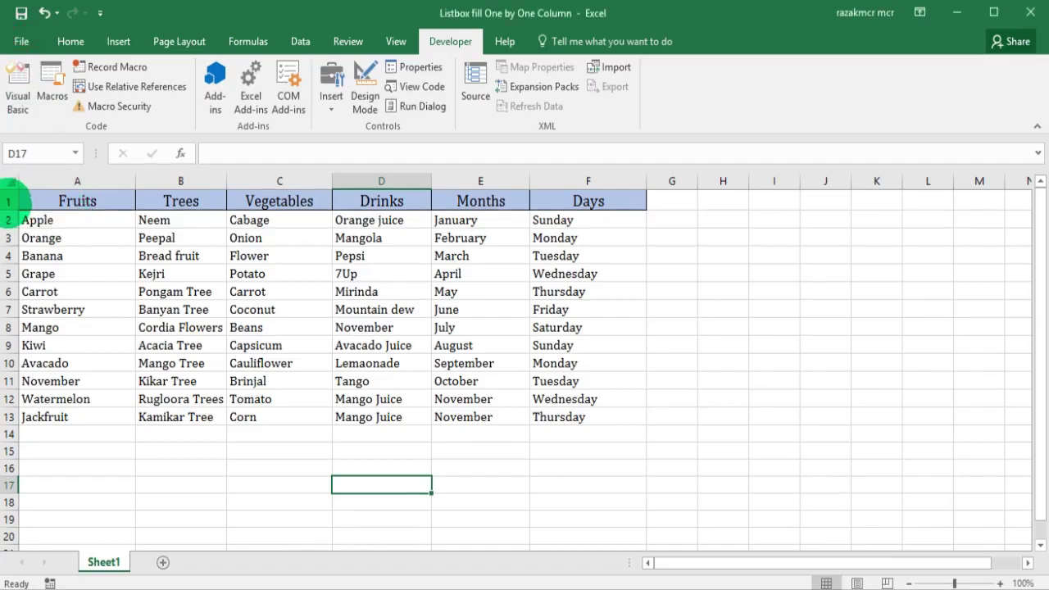
drag(16, 201, 12, 418)
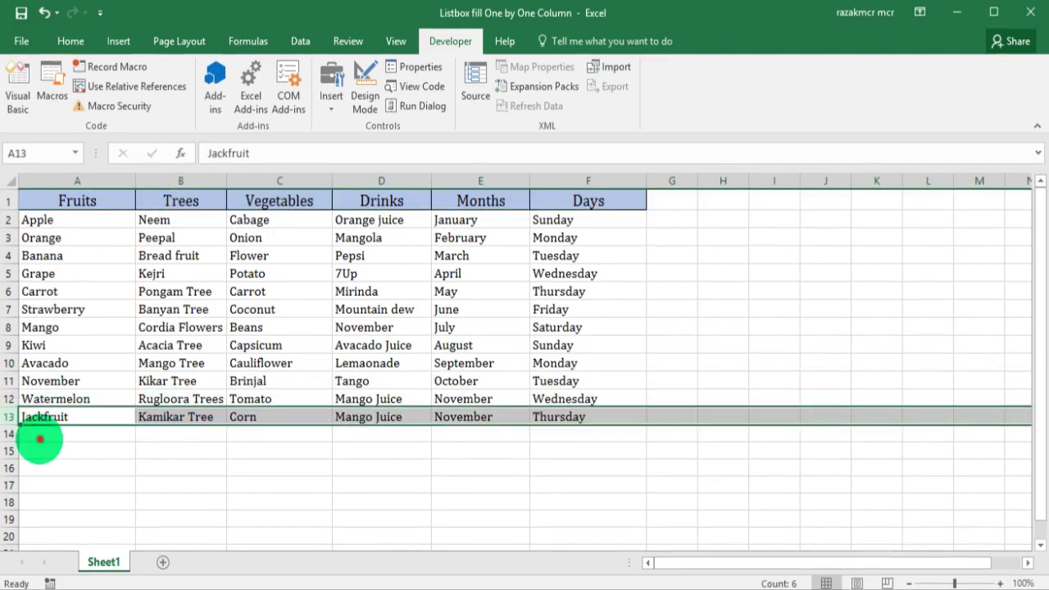
click(35, 436)
click(18, 86)
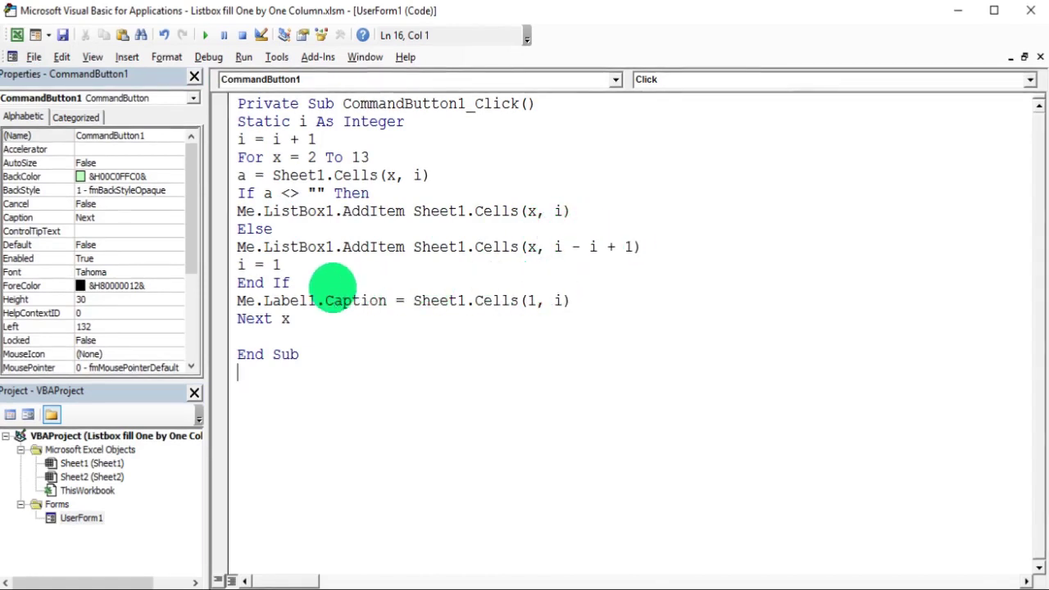
Run UserForm1 and click Next from Fruits up to Months, with the list piling up items.
click(362, 383)
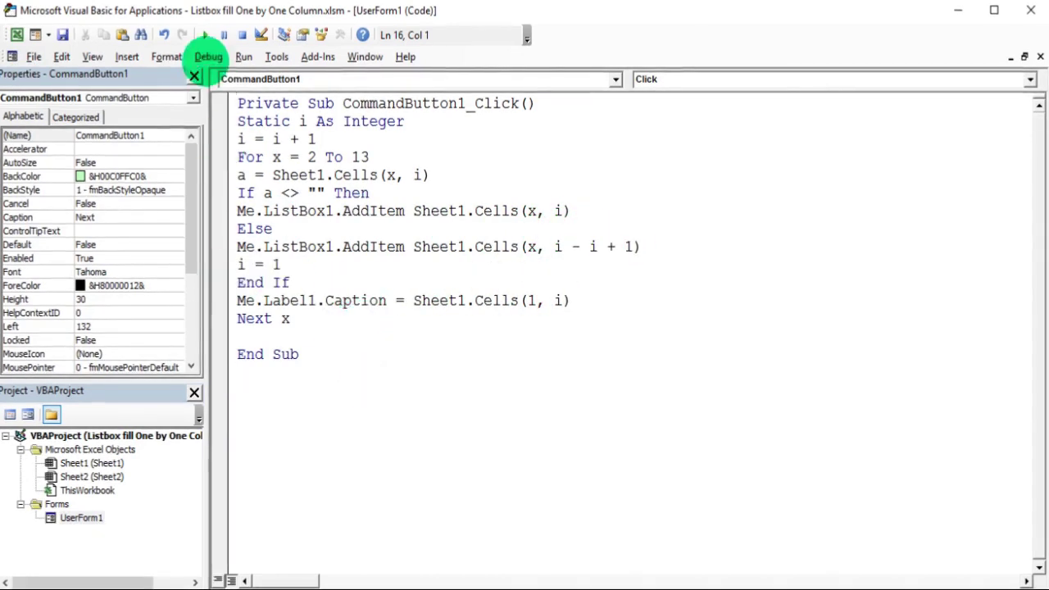
click(204, 34)
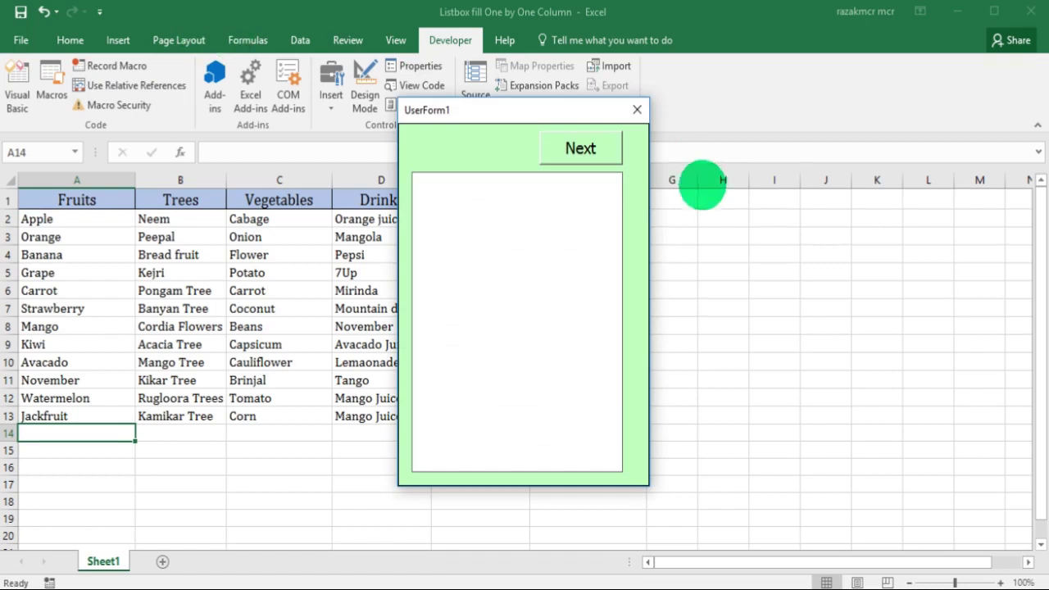
click(585, 151)
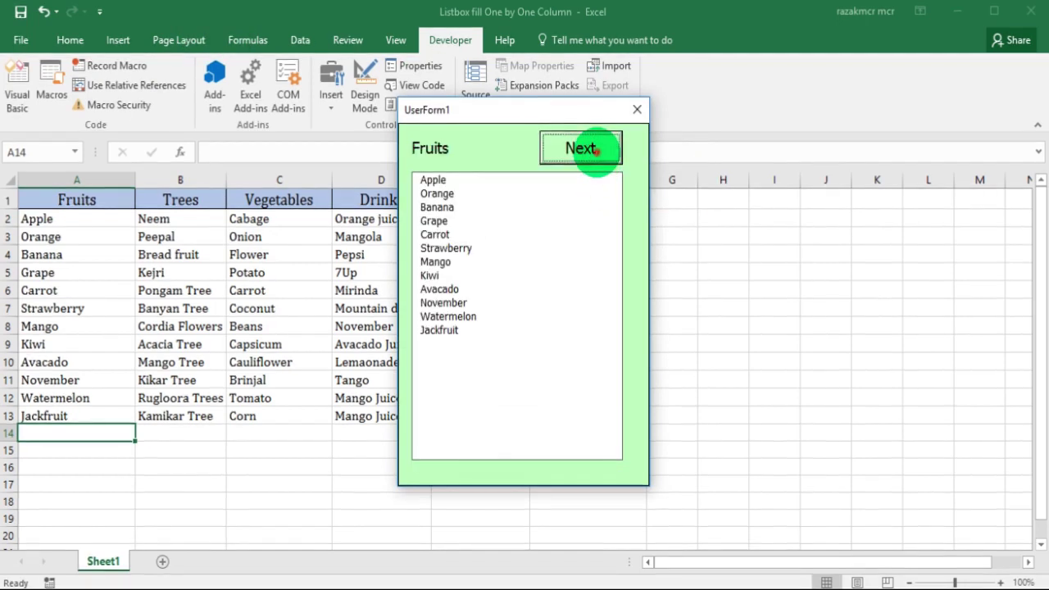
click(596, 149)
click(596, 149)
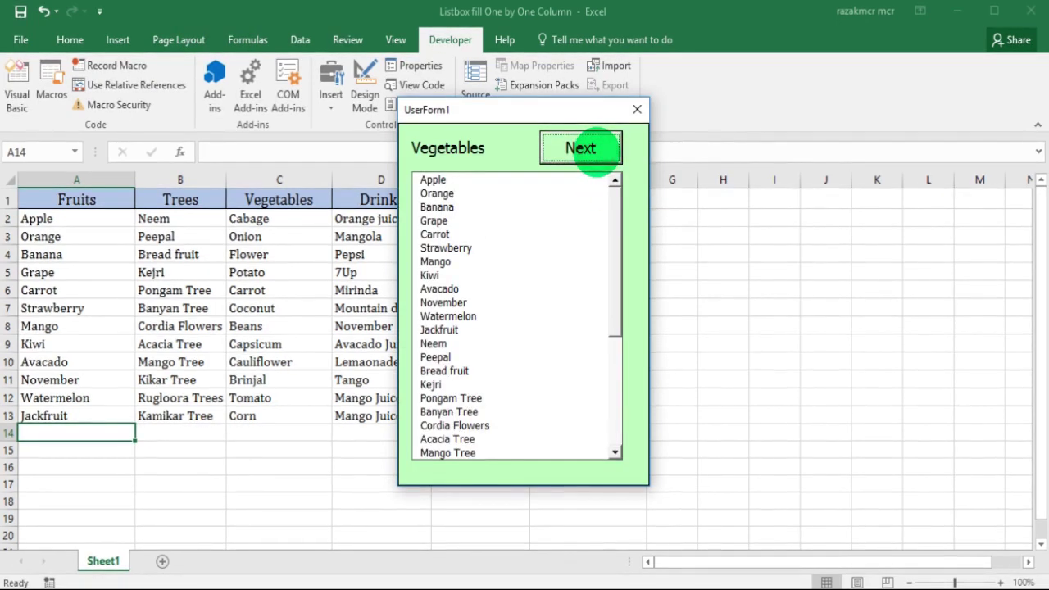
click(596, 149)
click(596, 149)
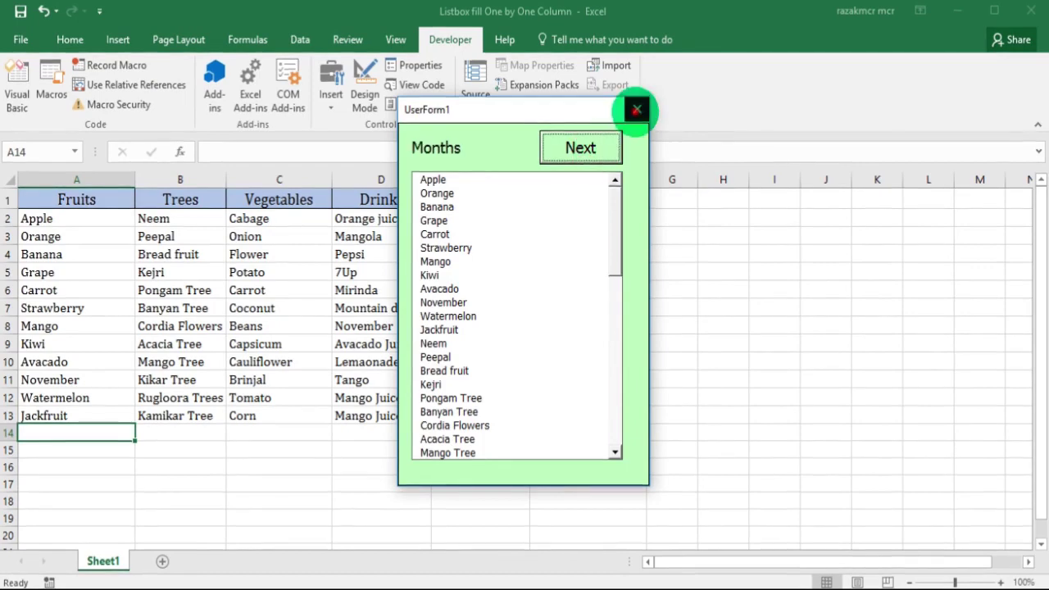
Close the running form and open a new line after Static i As Integer in the Next button's code.
click(637, 109)
double_click(450, 127)
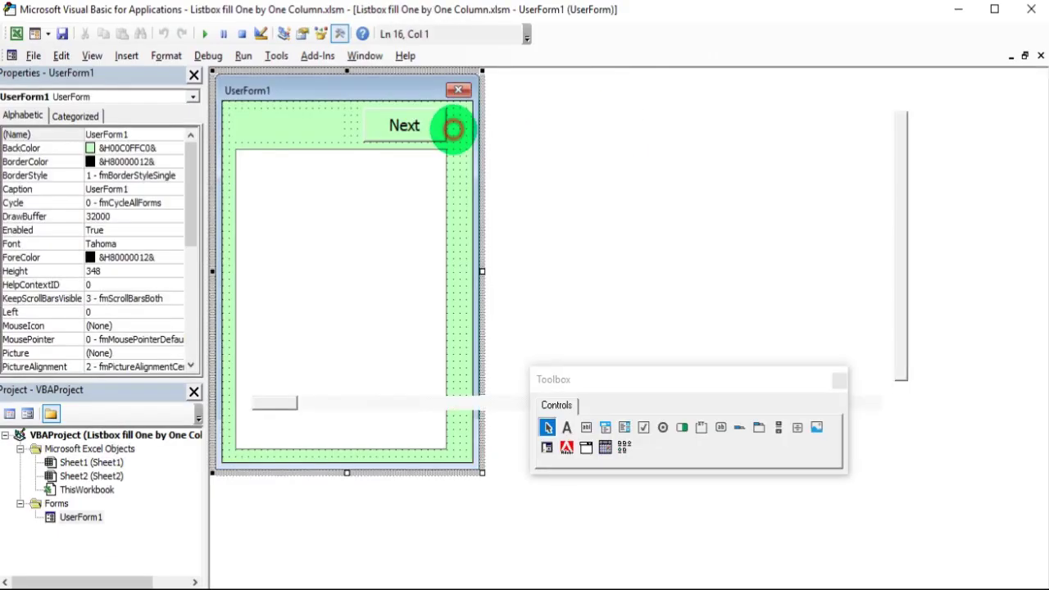
click(407, 121)
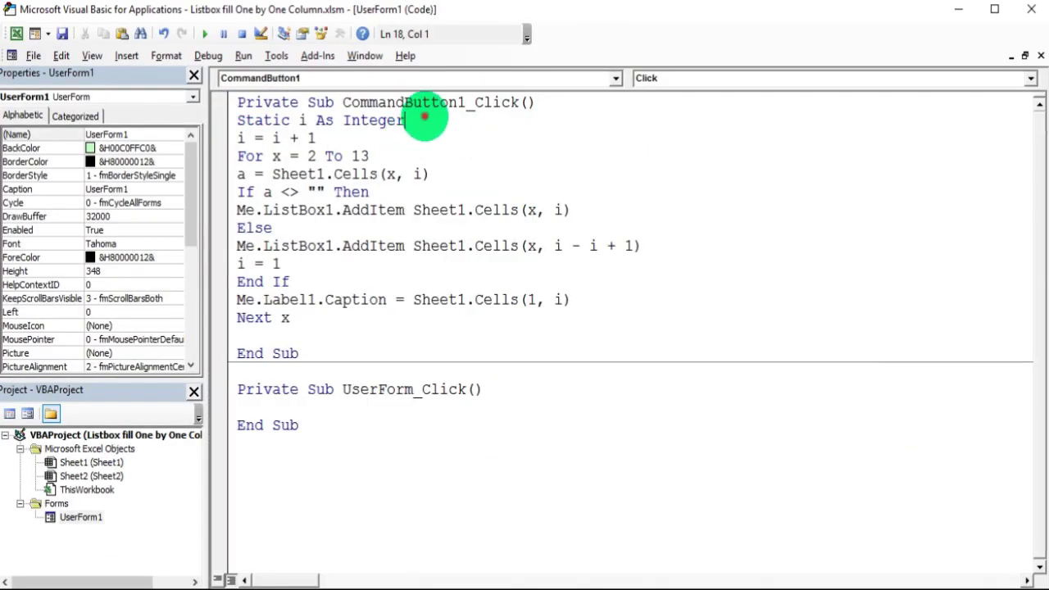
key(Return)
Enter Me.ListBox1.Clear on that line and run UserForm1 again.
text(me)
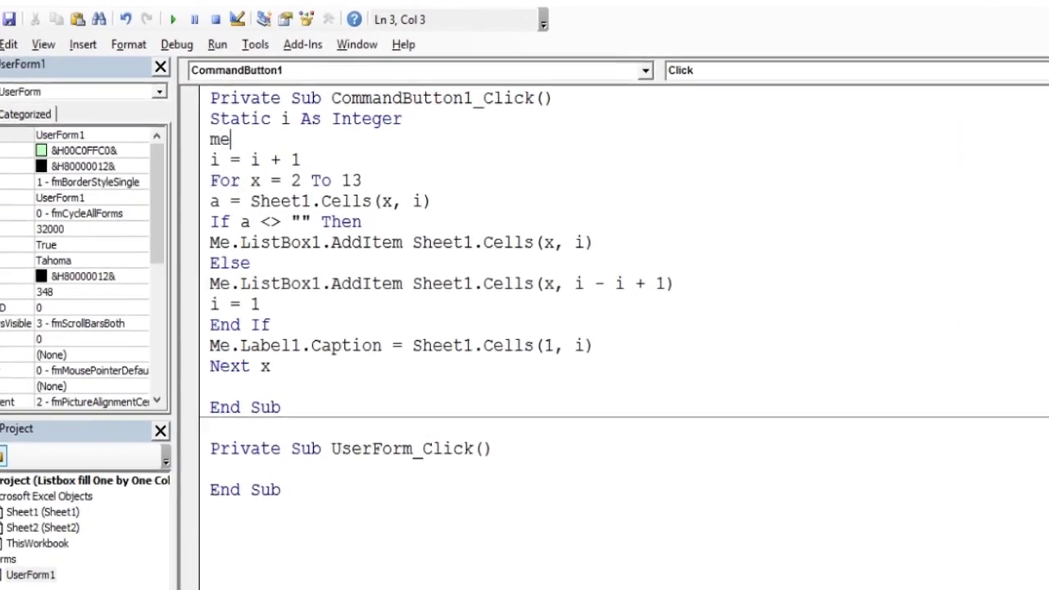
text(.li)
key(Tab)
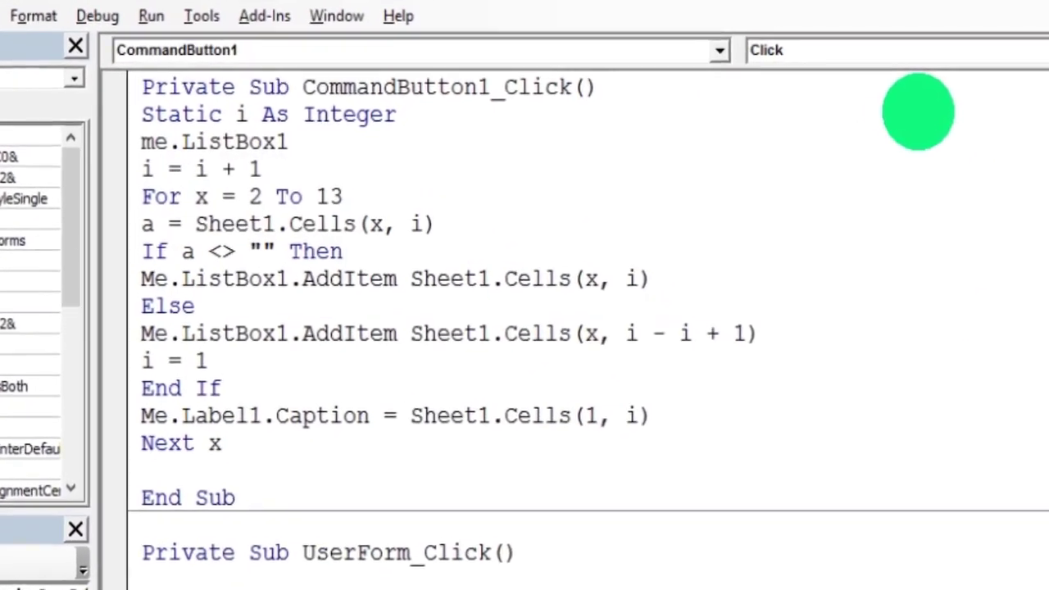
text(.cl)
key(Tab)
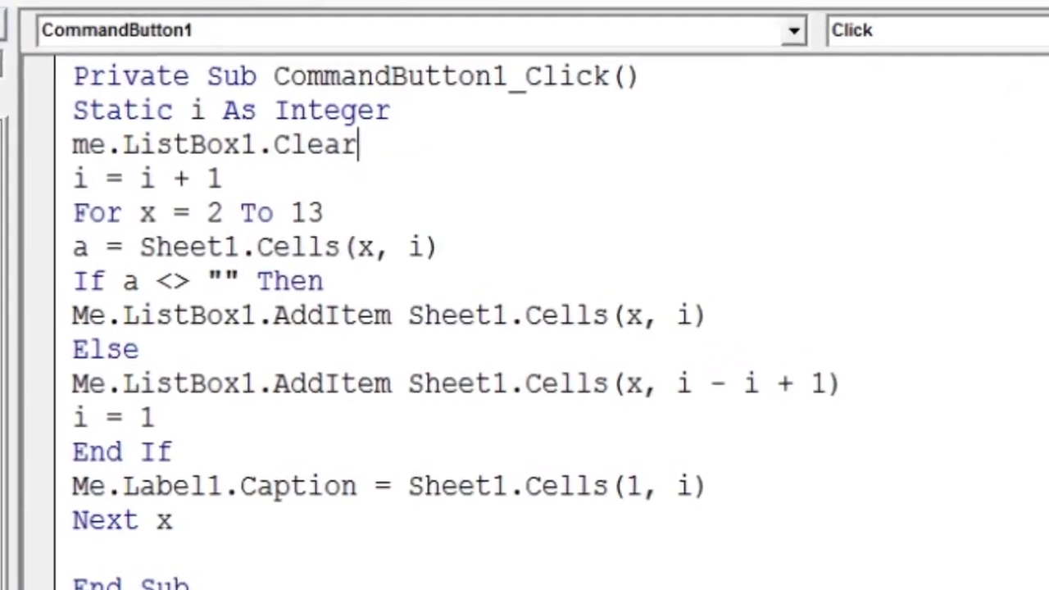
click(717, 396)
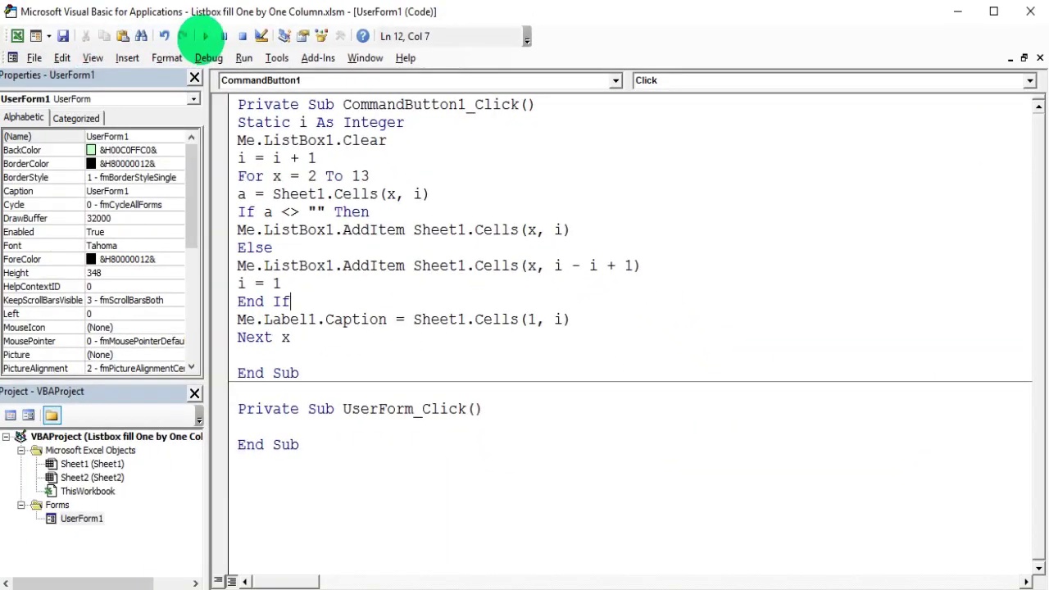
click(194, 37)
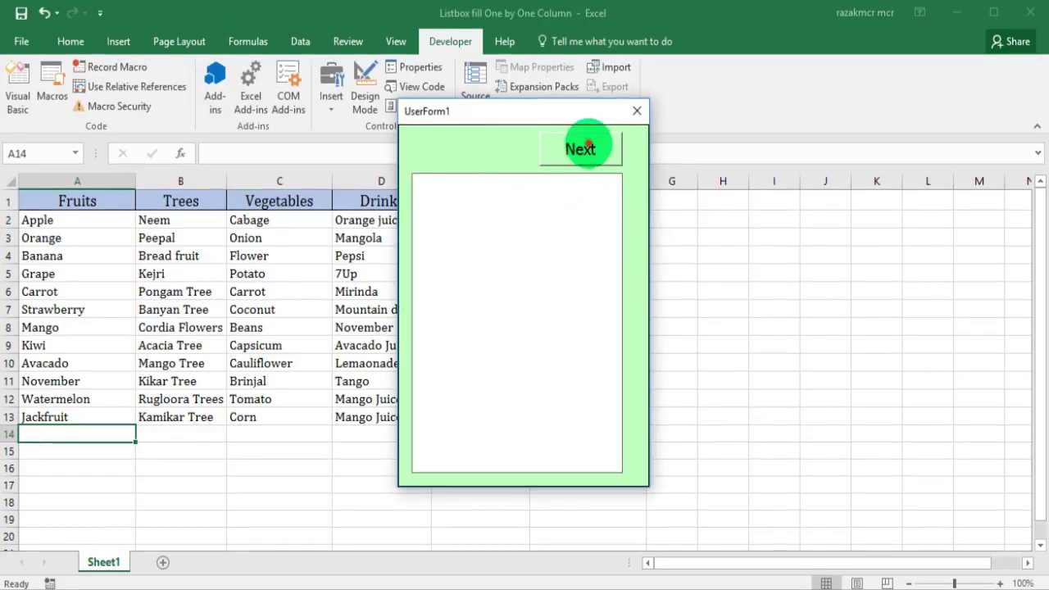
Load Fruits, move the form aside, and step through Trees, Vegetables, Drinks, Months and Days.
click(584, 149)
mouse_move(512, 115)
mouse_down()
mouse_move(732, 129)
mouse_move(815, 156)
mouse_move(770, 188)
mouse_up()
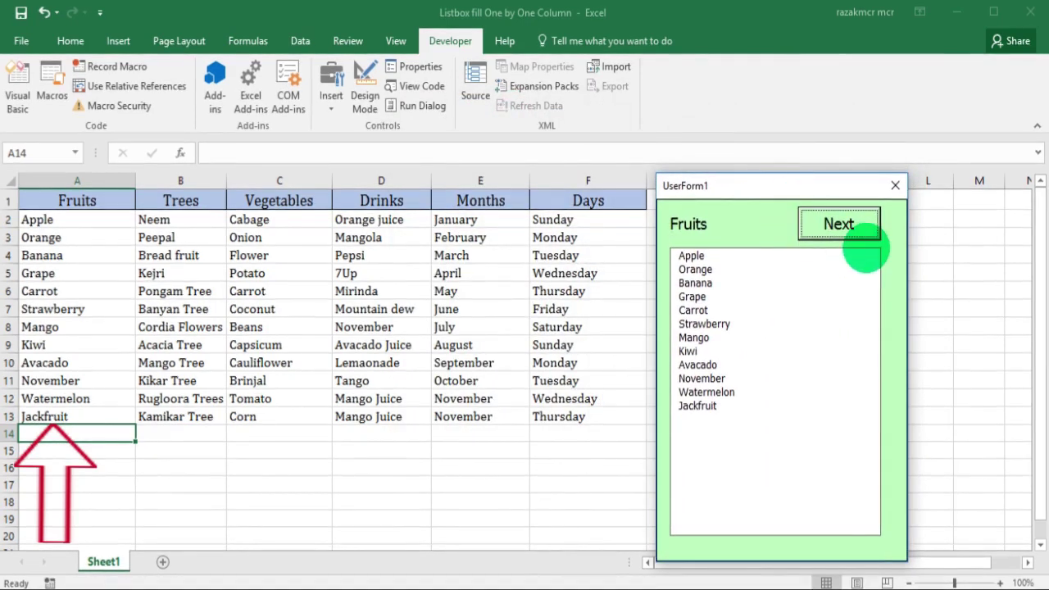
click(861, 223)
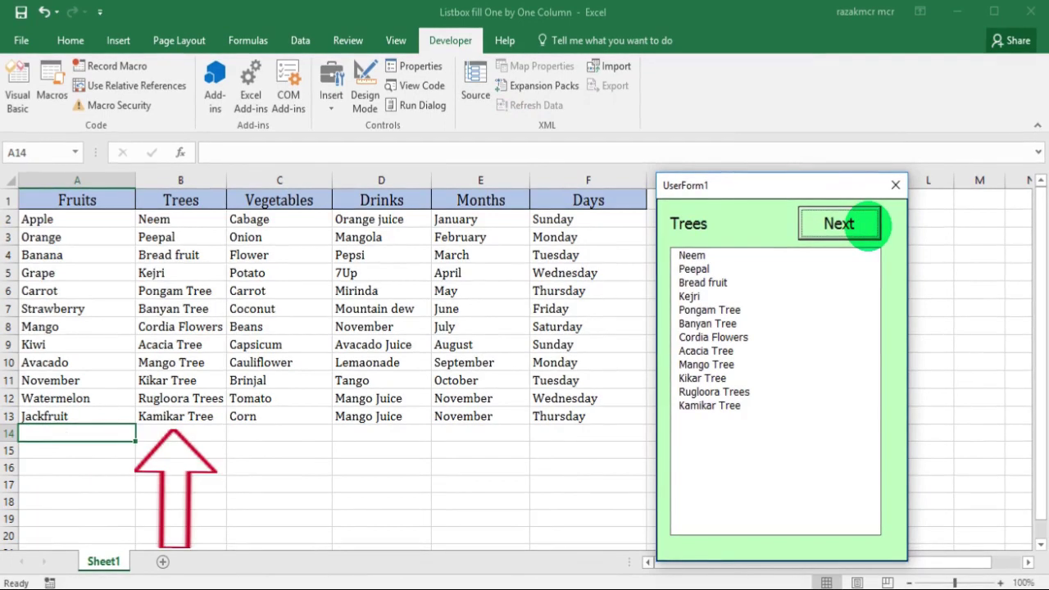
click(860, 223)
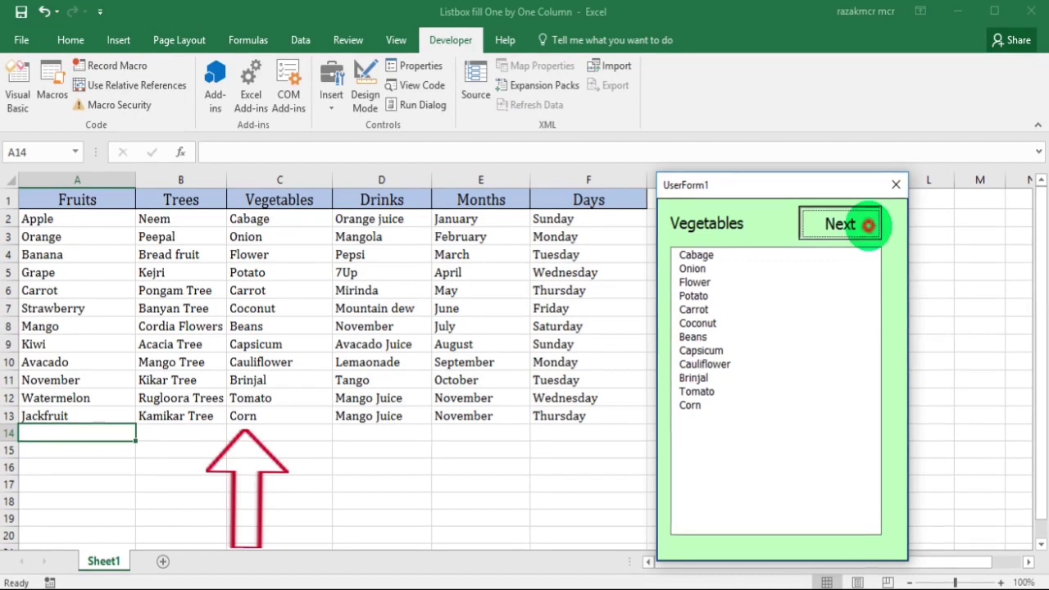
click(861, 223)
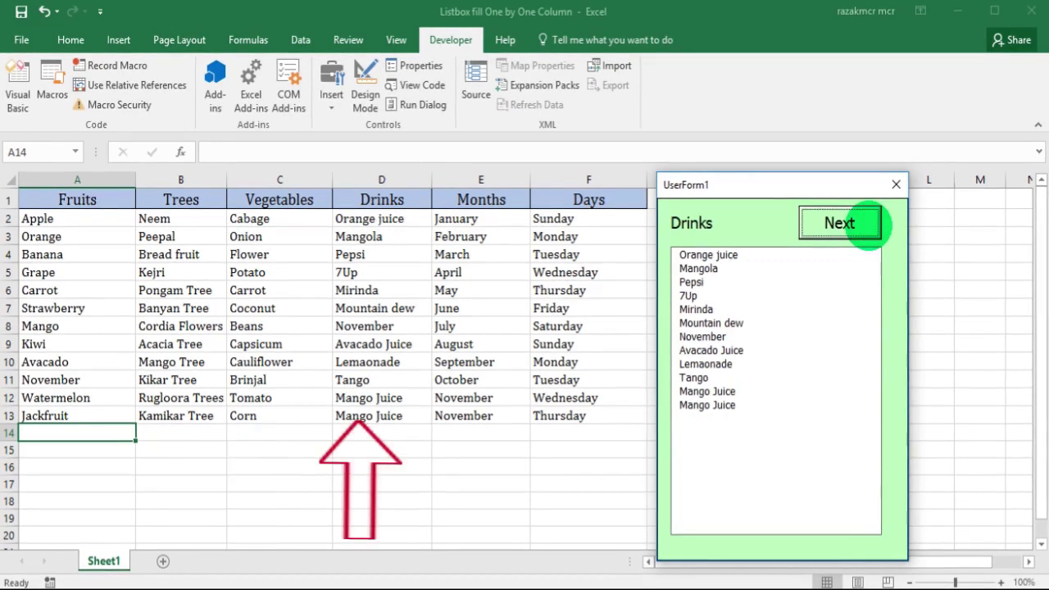
click(868, 224)
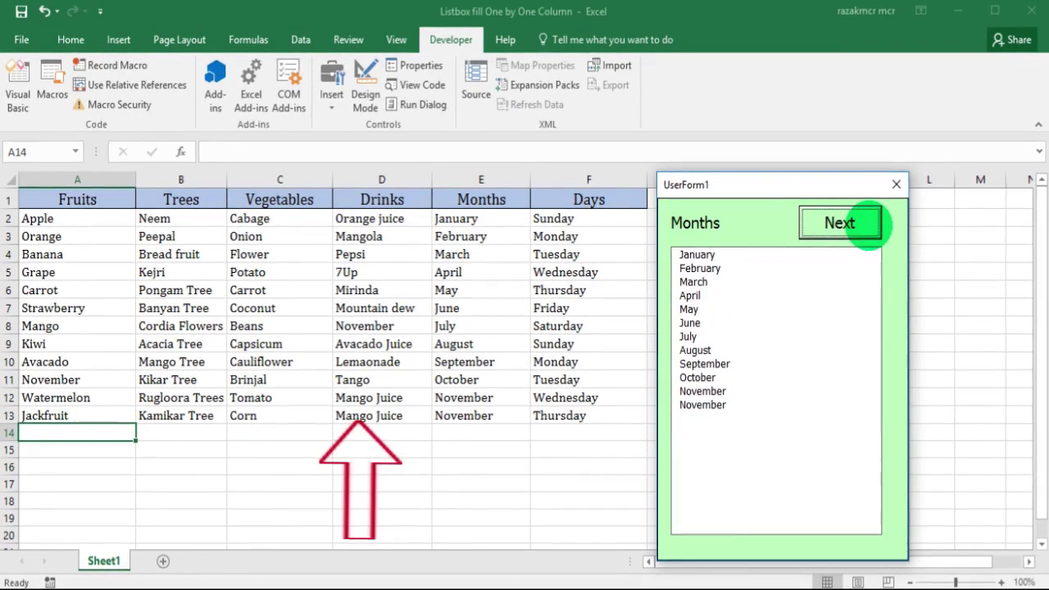
click(860, 223)
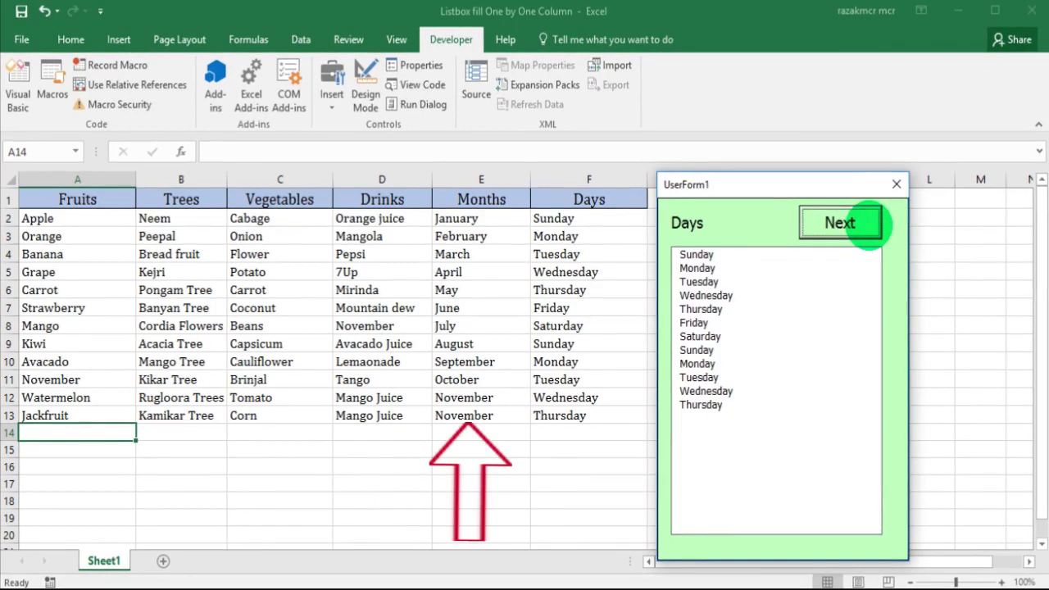
Wrap back to Fruits, cycle again through to Days, and close the form.
click(867, 223)
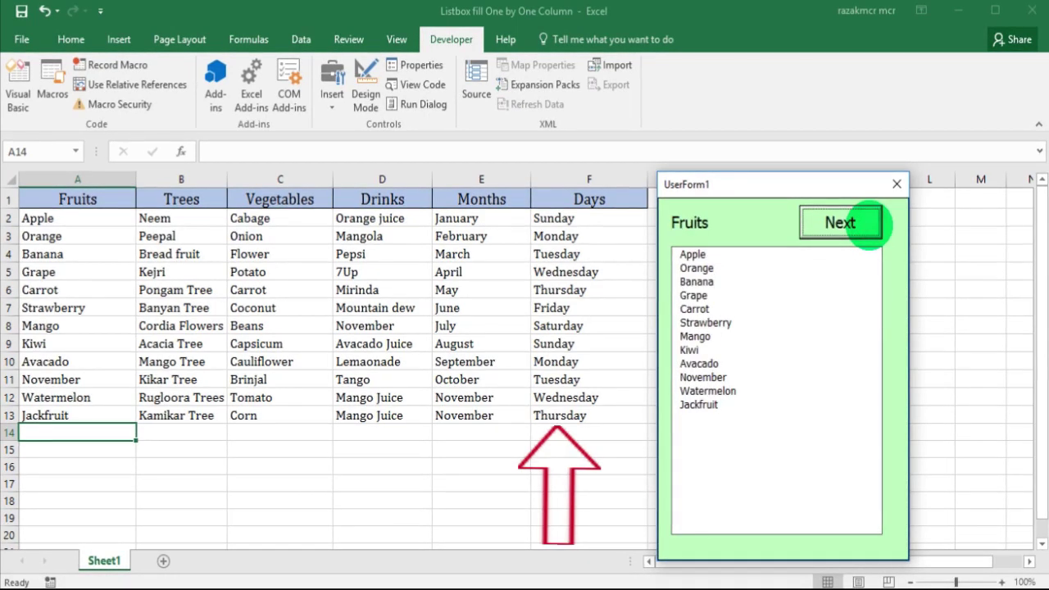
click(867, 223)
click(869, 223)
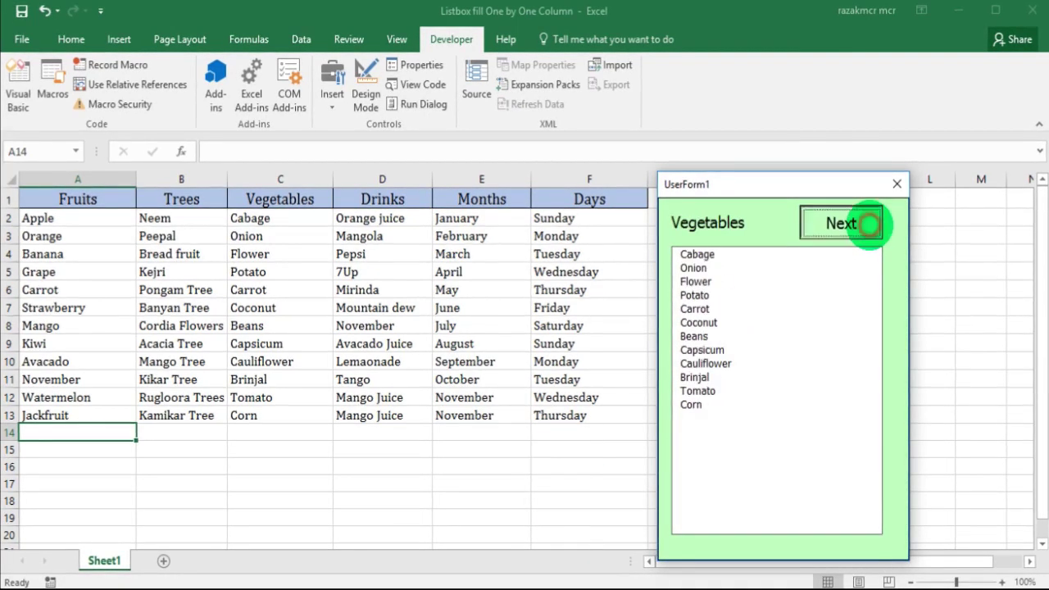
click(869, 223)
click(869, 224)
click(868, 224)
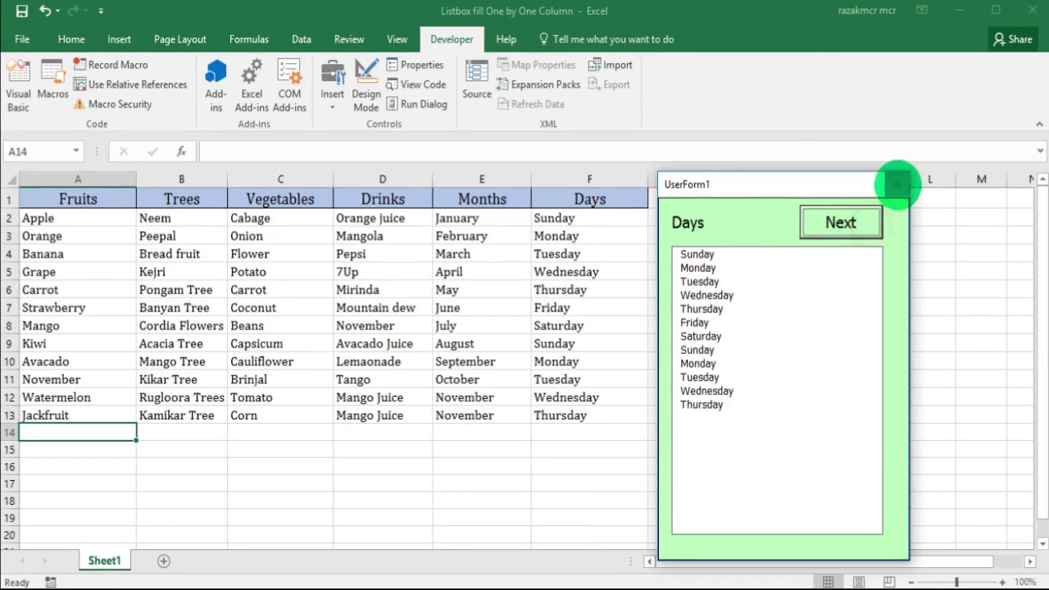
click(898, 184)
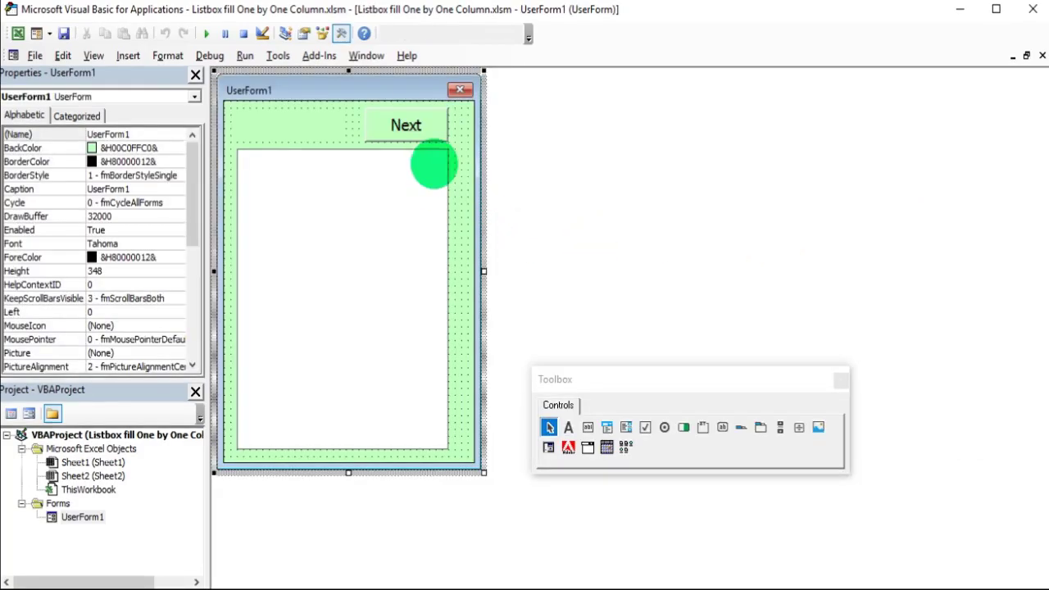
Open the form's code and copy the procedure name CommandButton1_Click().
double_click(468, 155)
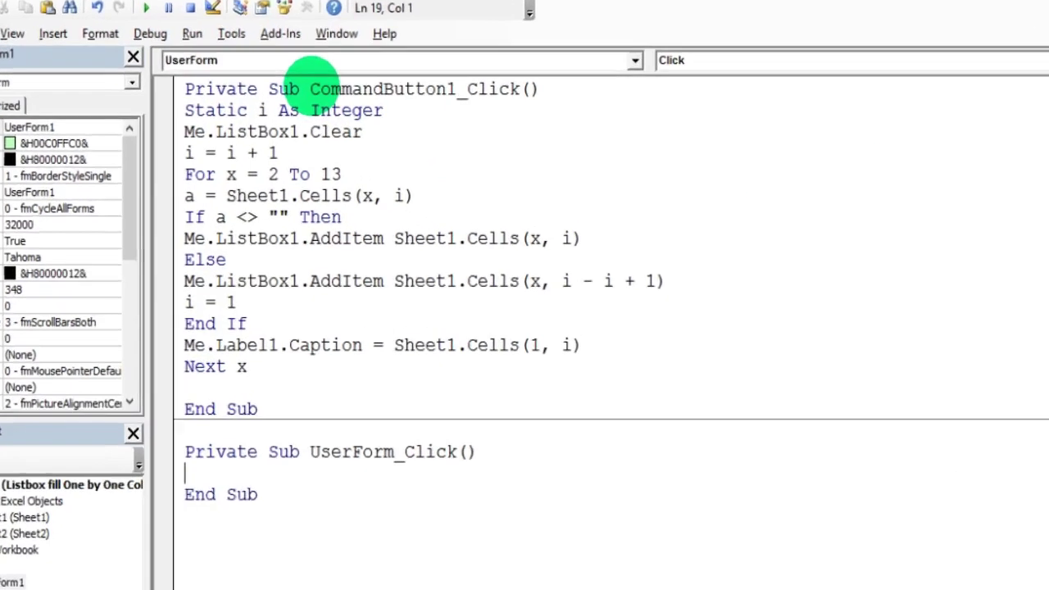
drag(310, 88, 538, 89)
right_click(537, 88)
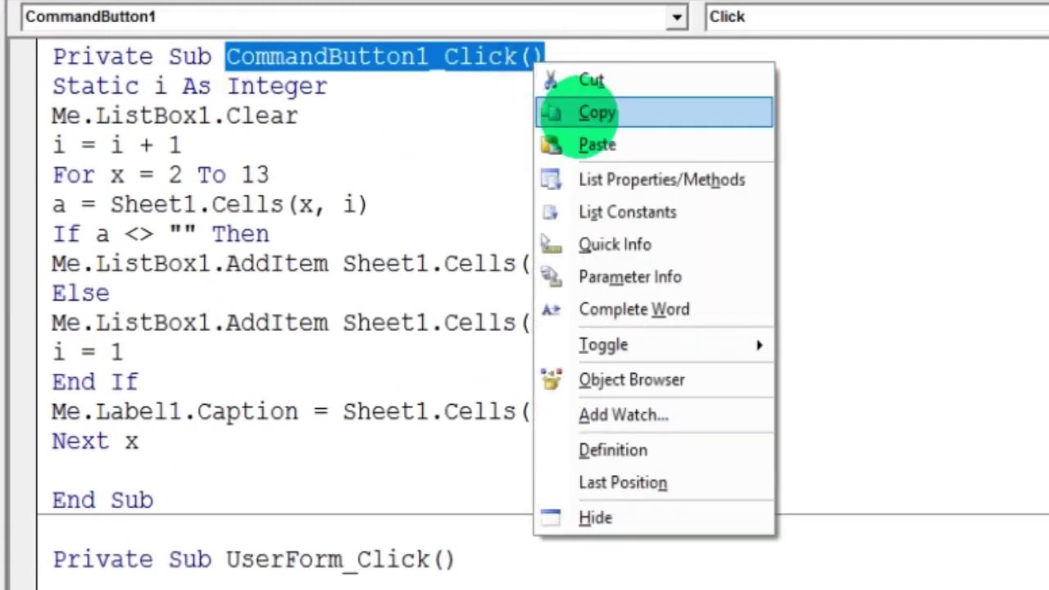
click(578, 112)
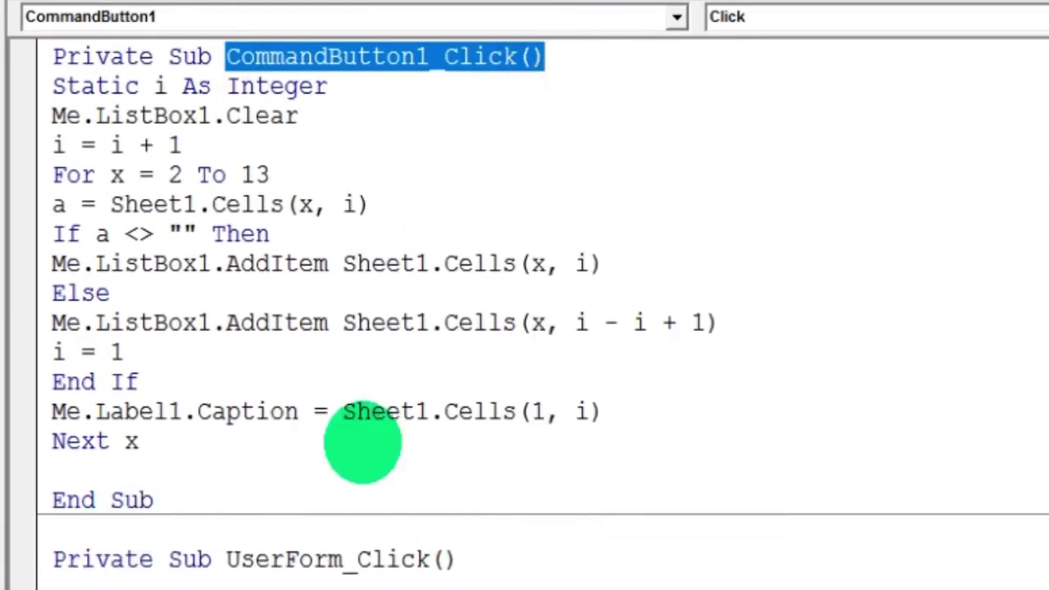
Add a UserForm_Initialize procedure from the form's event list.
click(69, 580)
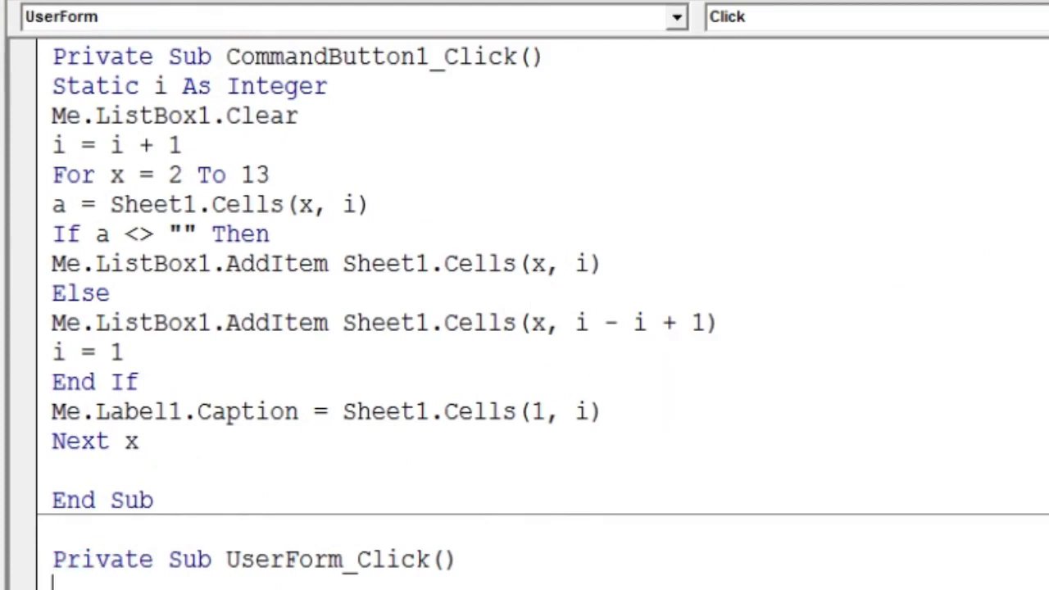
click(1041, 17)
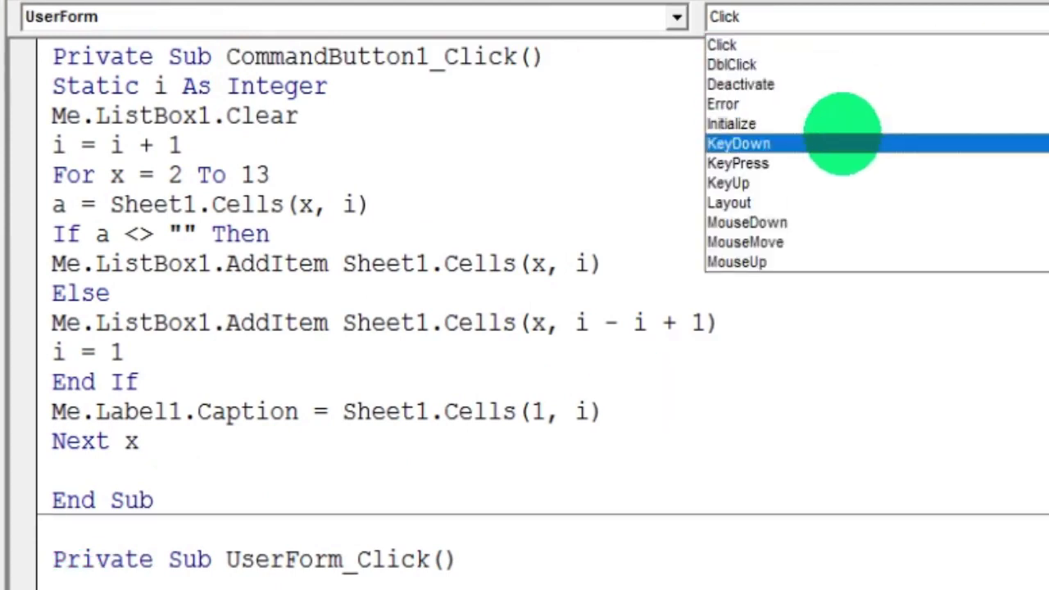
click(843, 119)
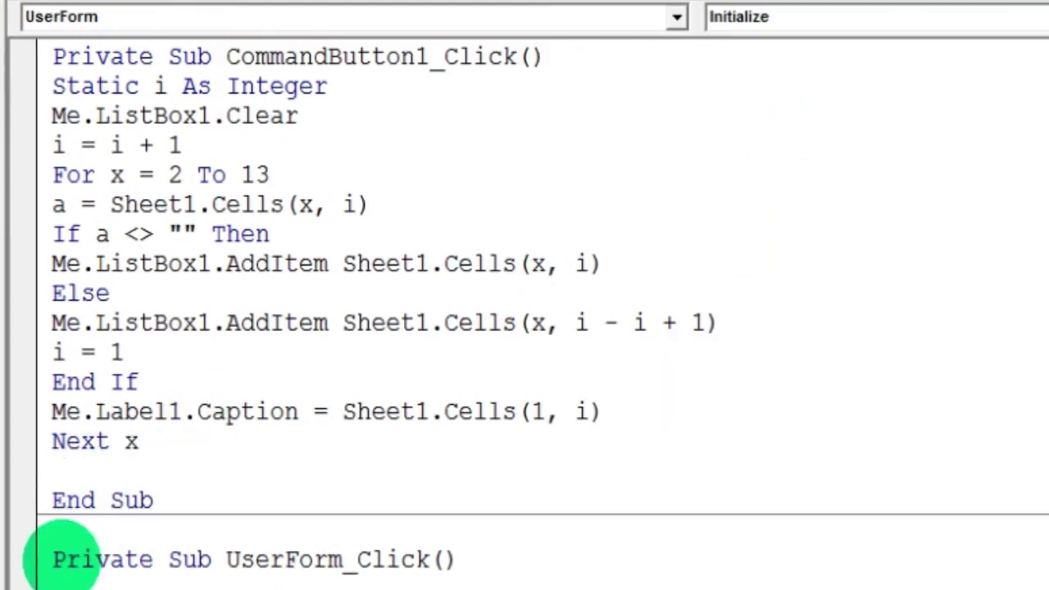
Delete the empty UserForm_Click procedure and put Call CommandButton1_Click inside UserForm_Initialize.
scroll(63, 555, down, 2)
drag(49, 492, 299, 424)
key(Delete)
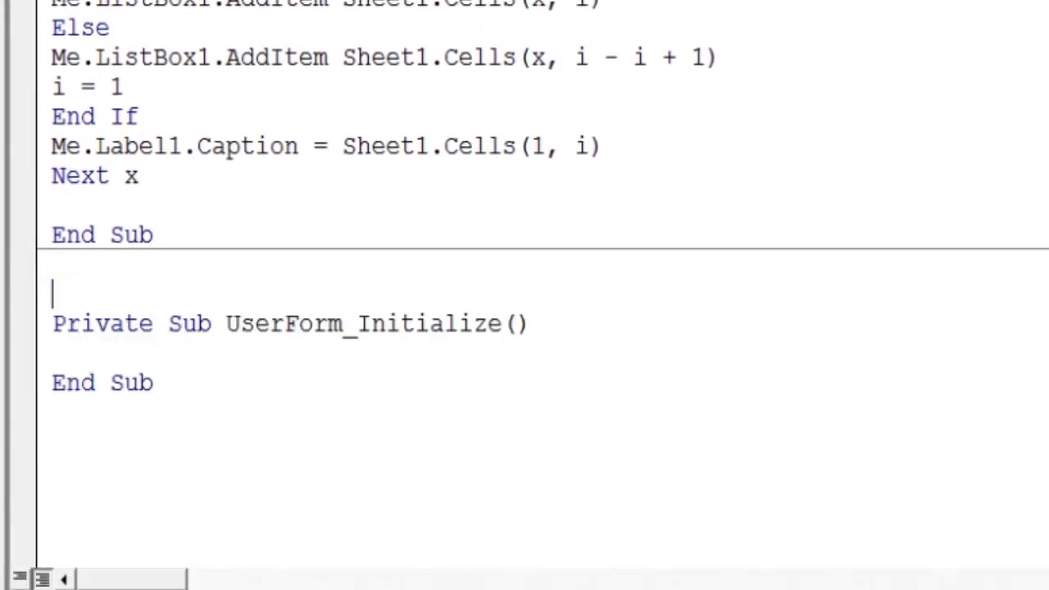
key(Delete)
key(Delete)
text(Call)
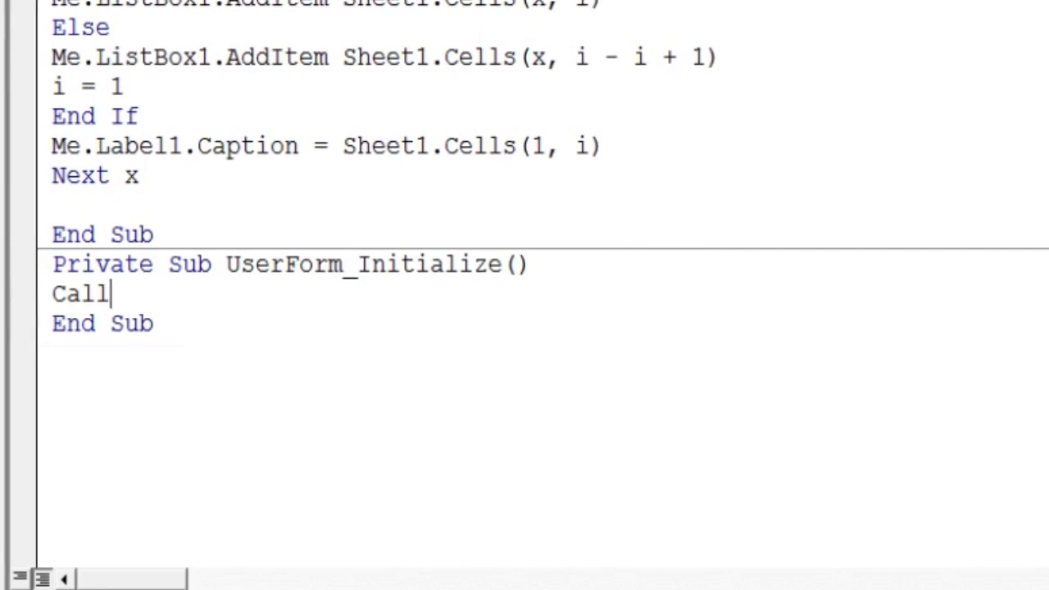
key(ctrl+v)
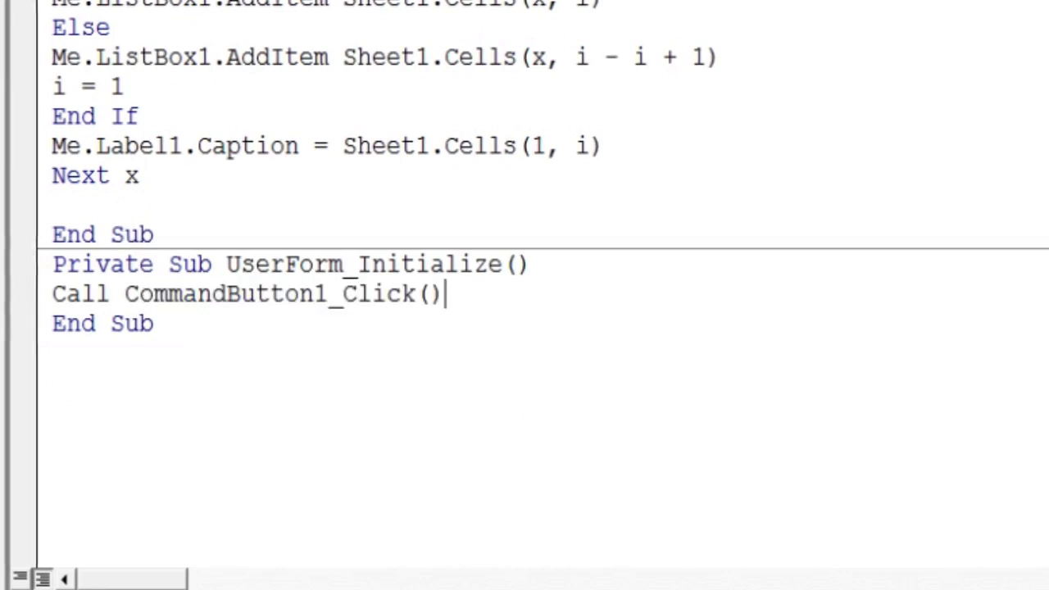
click(363, 380)
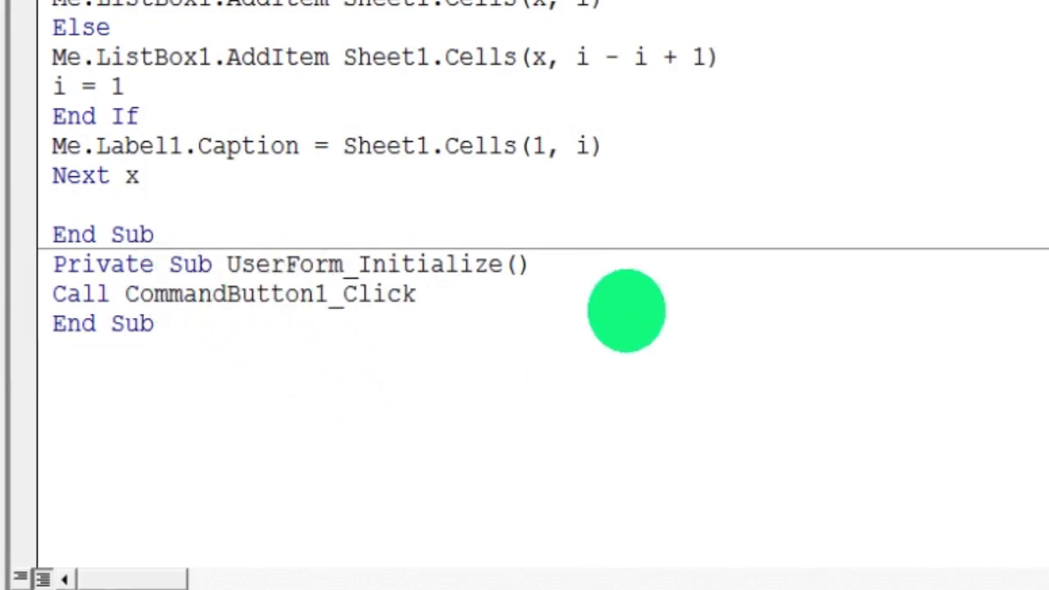
Run UserForm1, place it beside columns E and F, and step from Fruits through Trees, Vegetables, Drinks, Months to Days.
click(203, 37)
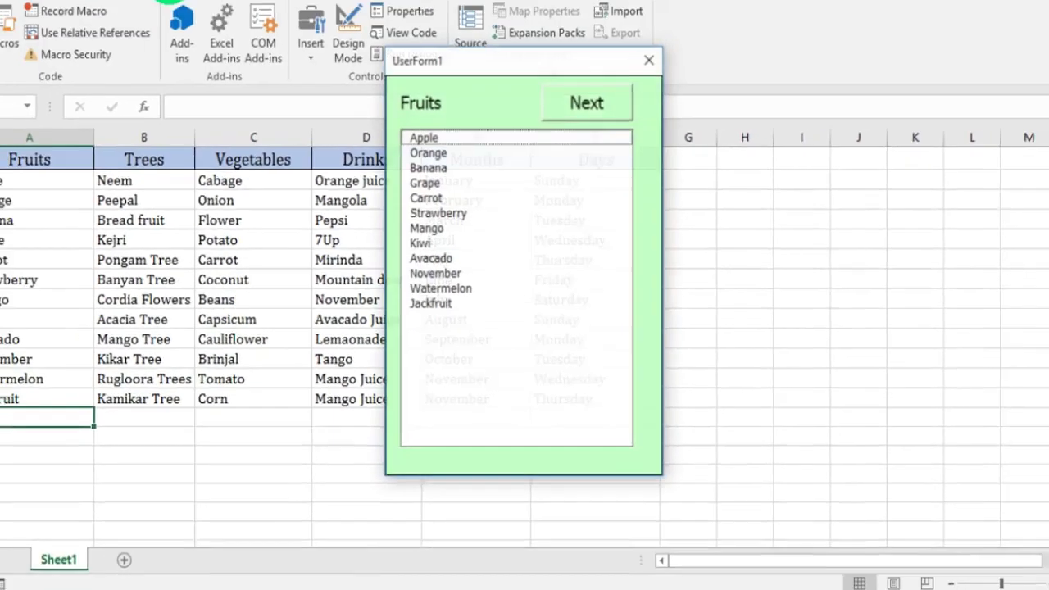
mouse_move(539, 107)
mouse_down()
mouse_move(795, 163)
mouse_move(787, 168)
mouse_up()
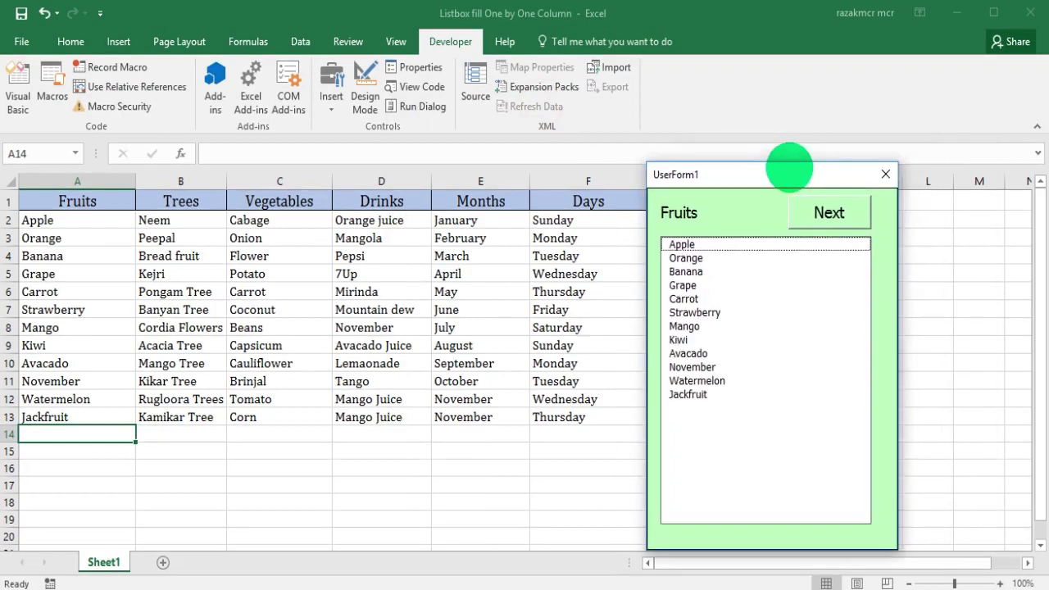
click(840, 215)
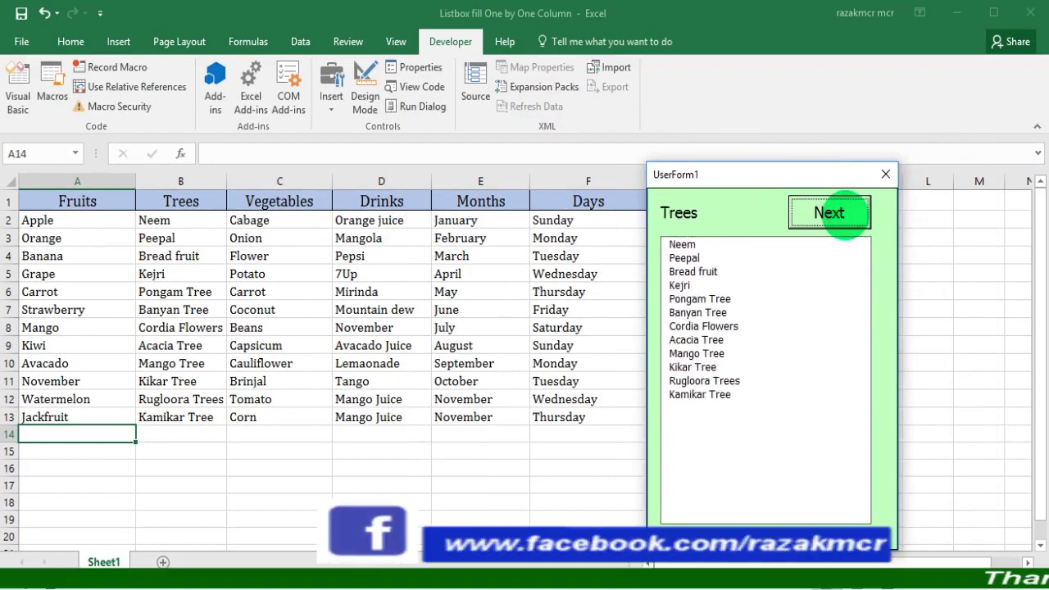
click(840, 215)
click(844, 214)
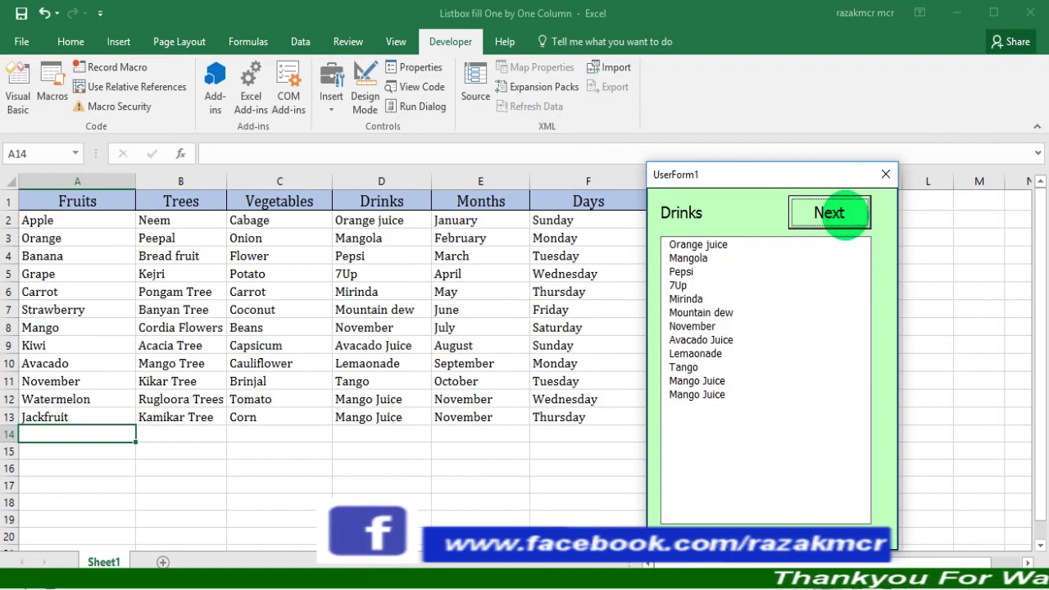
click(843, 215)
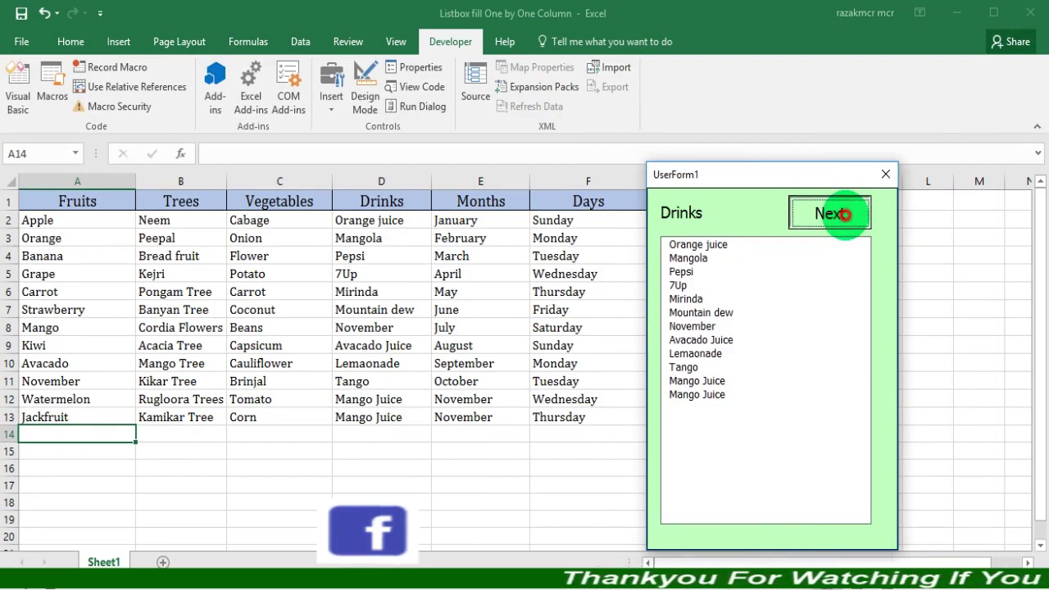
click(845, 214)
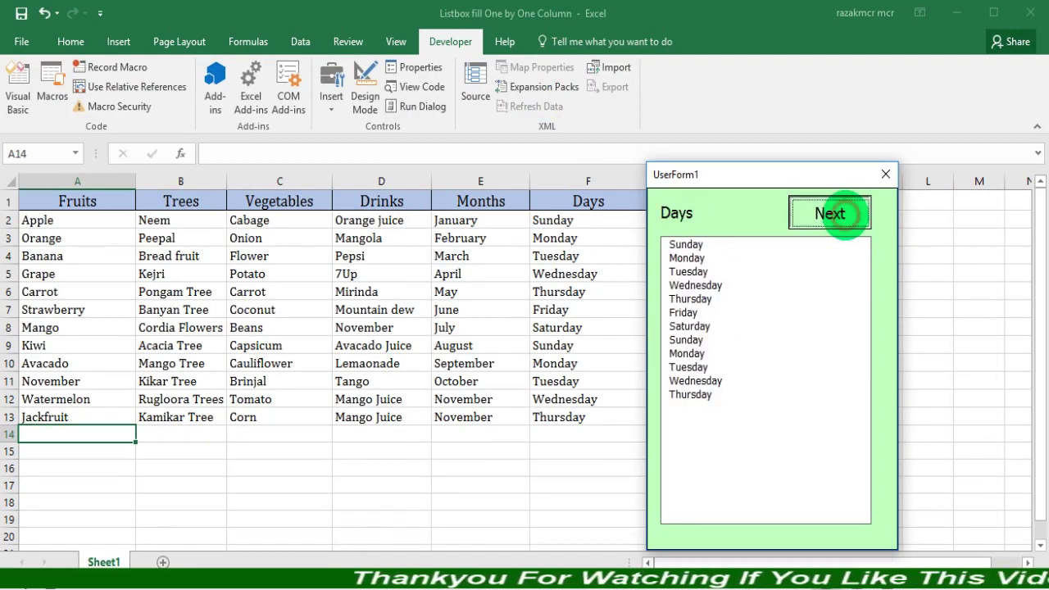
Keep clicking Next to wrap back to Fruits and cycle through all columns twice more, ending on Days.
click(844, 215)
click(844, 214)
click(844, 213)
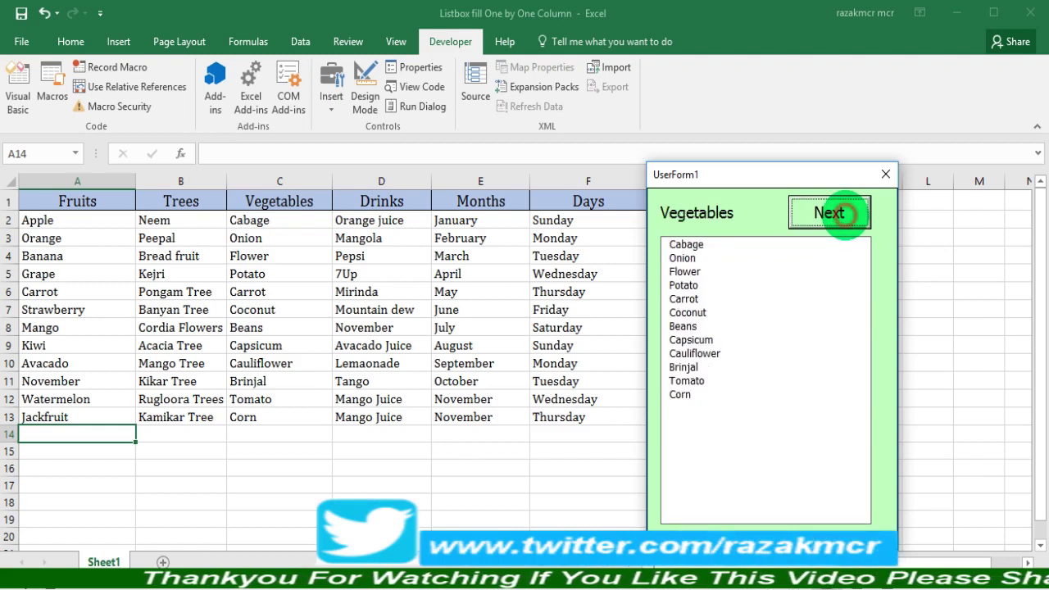
click(844, 214)
click(844, 215)
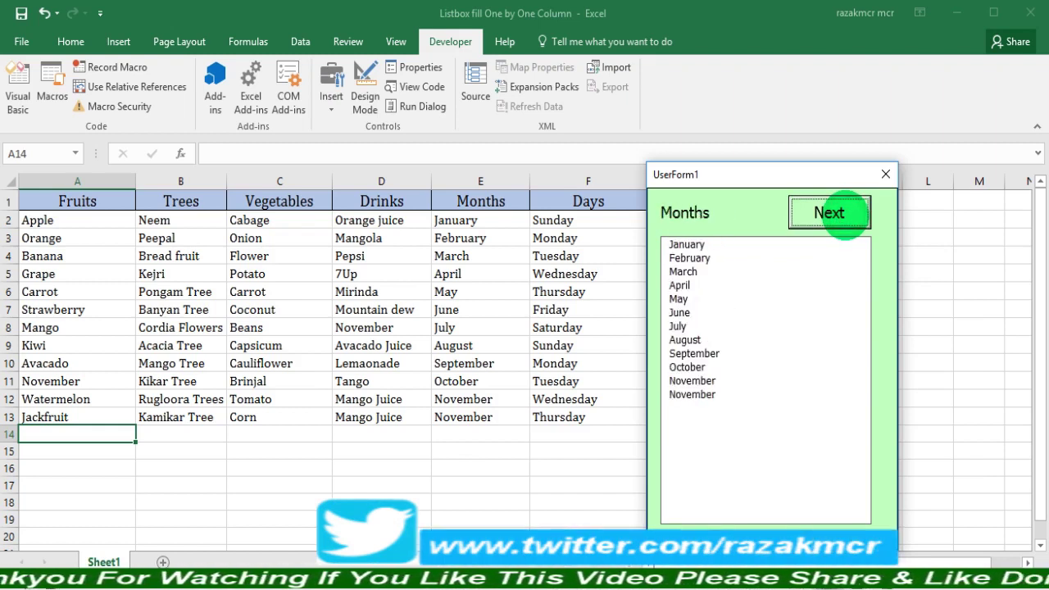
click(845, 214)
click(844, 214)
click(844, 214)
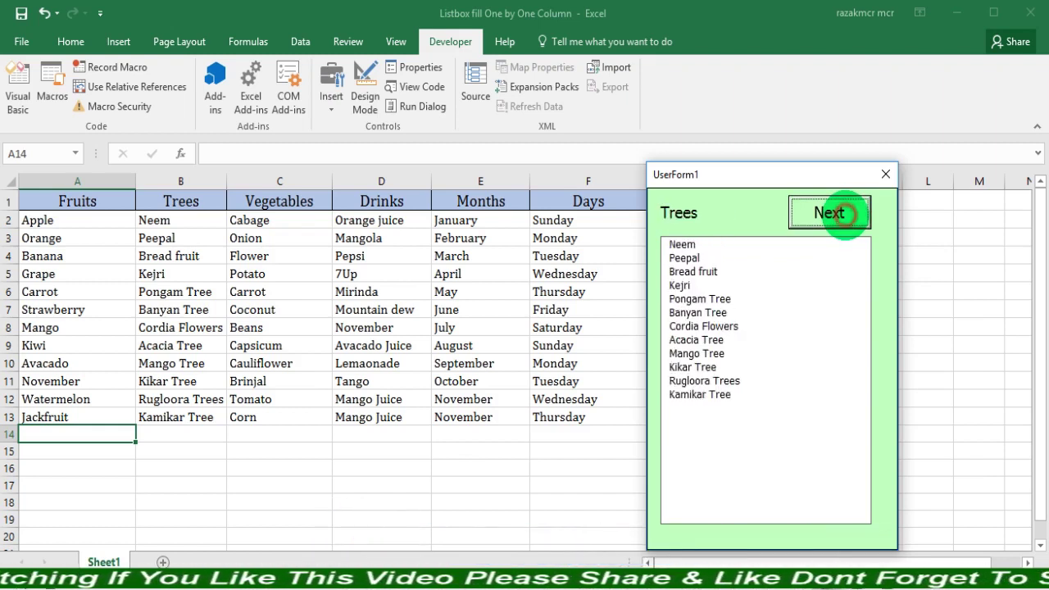
click(844, 214)
click(844, 214)
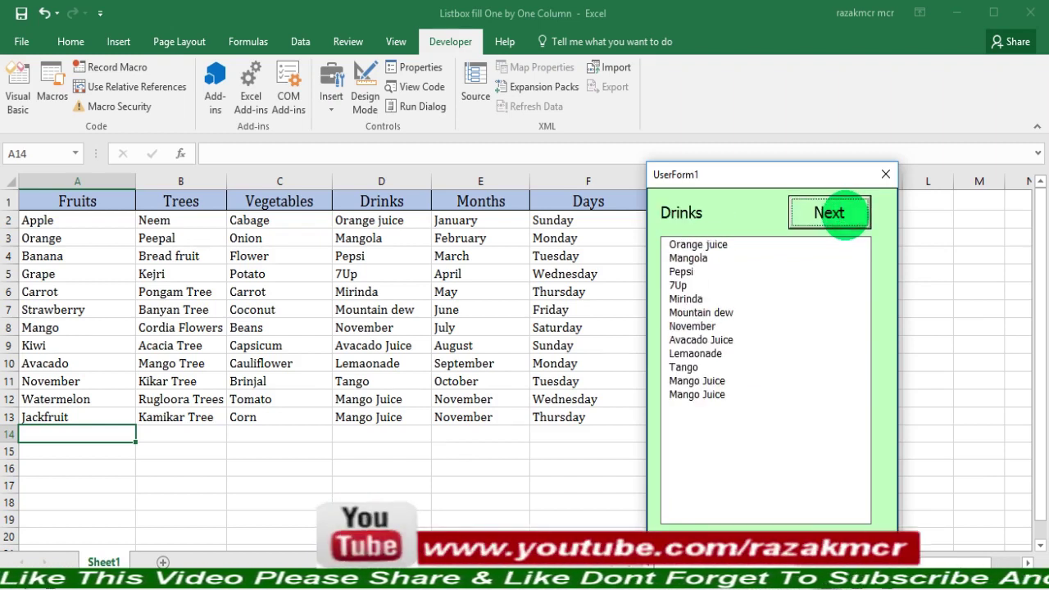
click(844, 214)
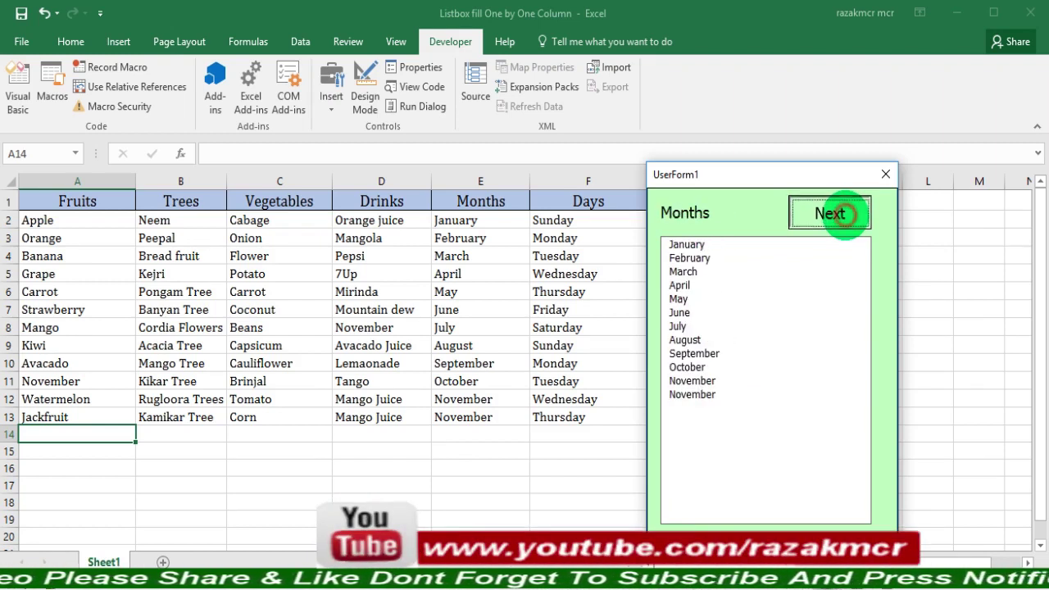
click(844, 213)
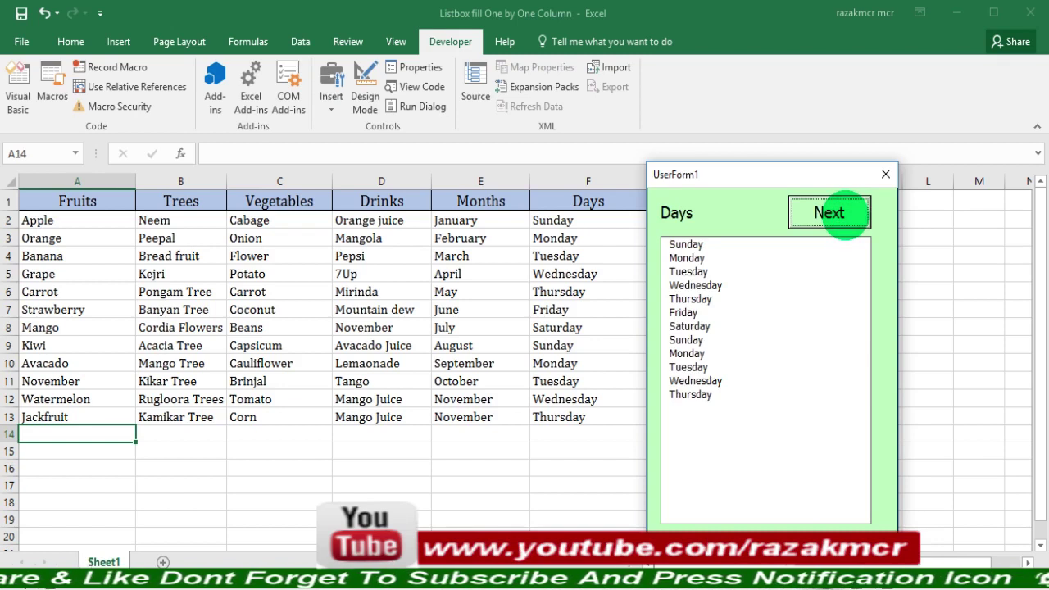